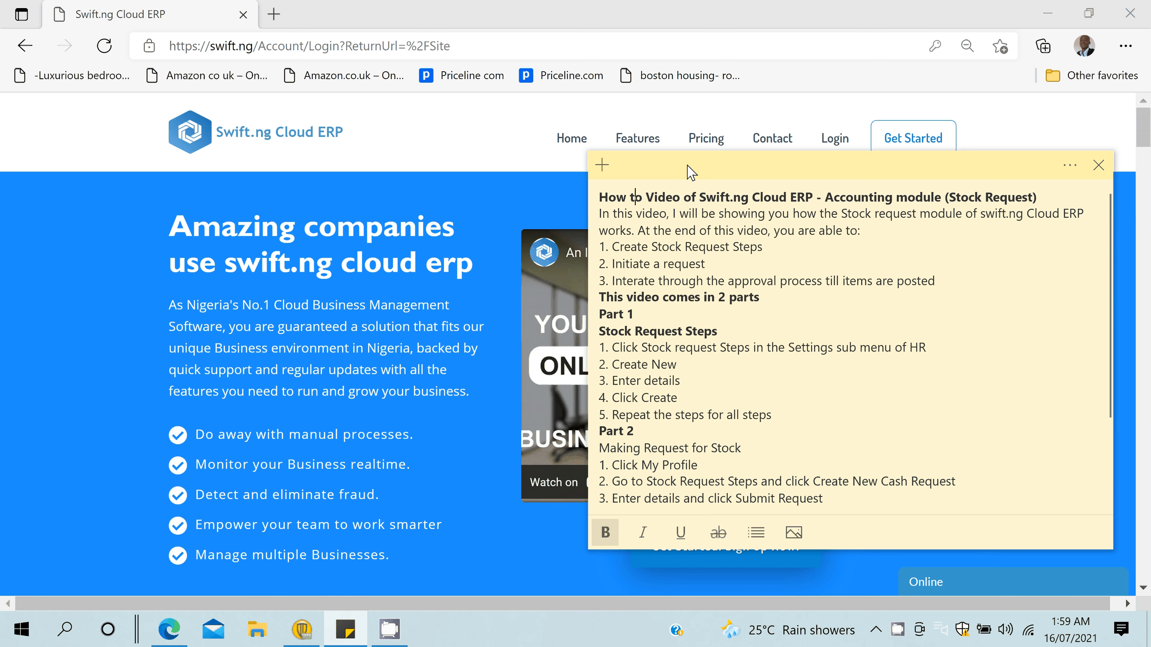
- Log in to the Swift.ng site with the saved credentials and enter the Hamza Nig Ltd branch
{"action": "left_click", "coordinate": [710, 231]}
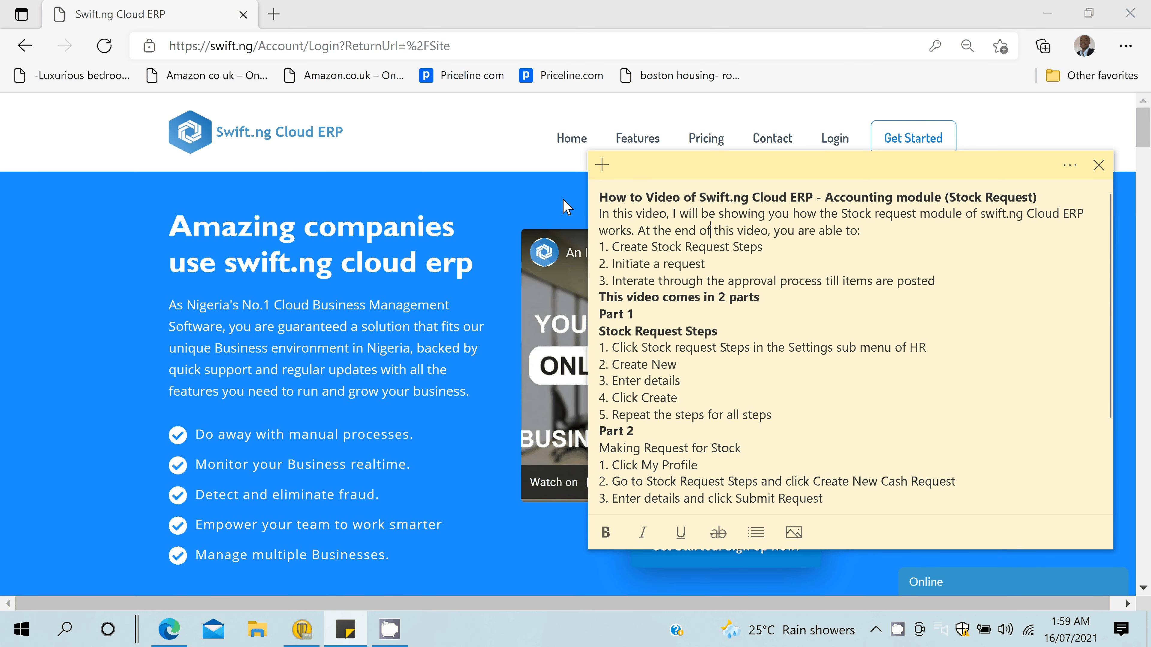
{"action": "double_click", "coordinate": [219, 45]}
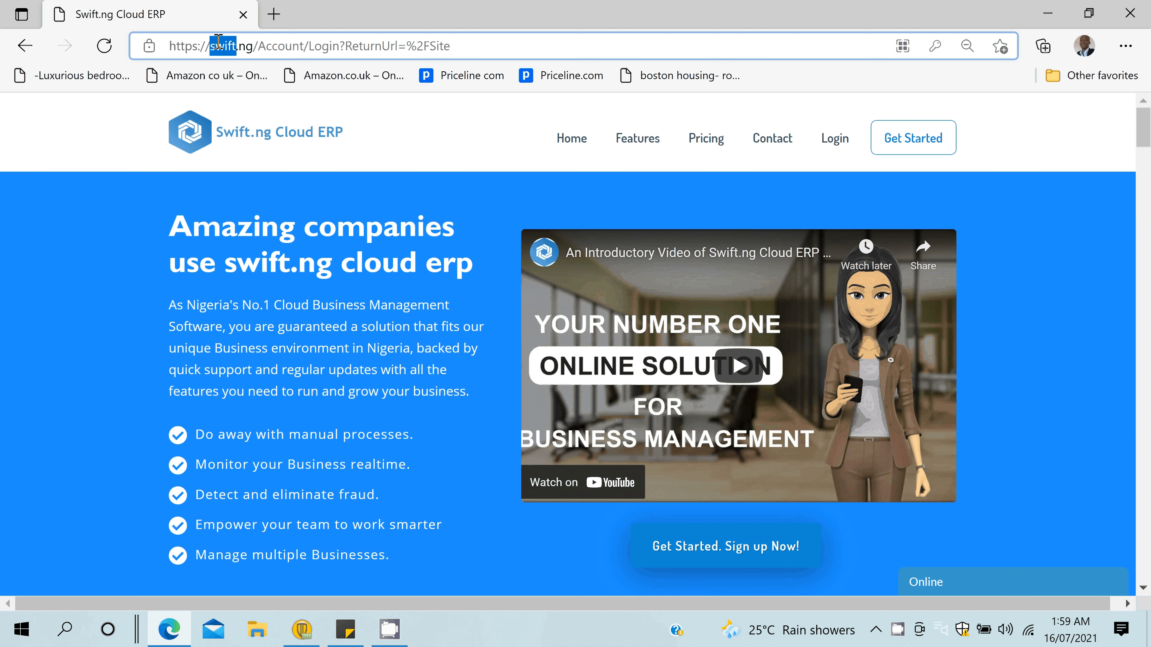
{"action": "left_click", "coordinate": [835, 139]}
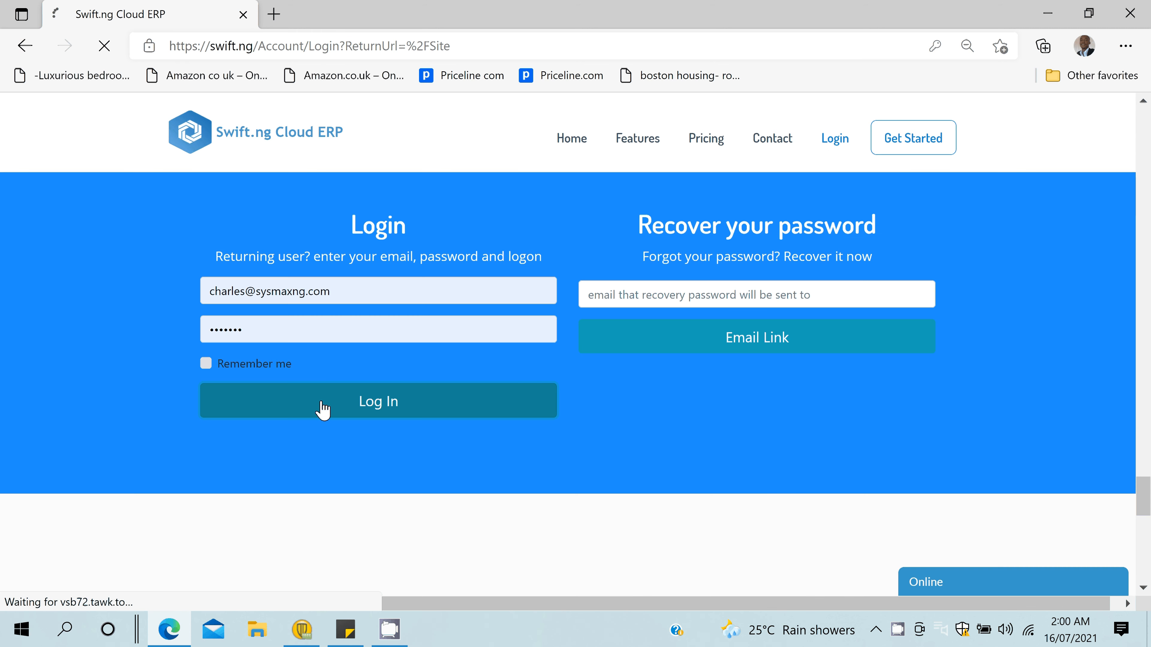
{"action": "left_click", "coordinate": [322, 410]}
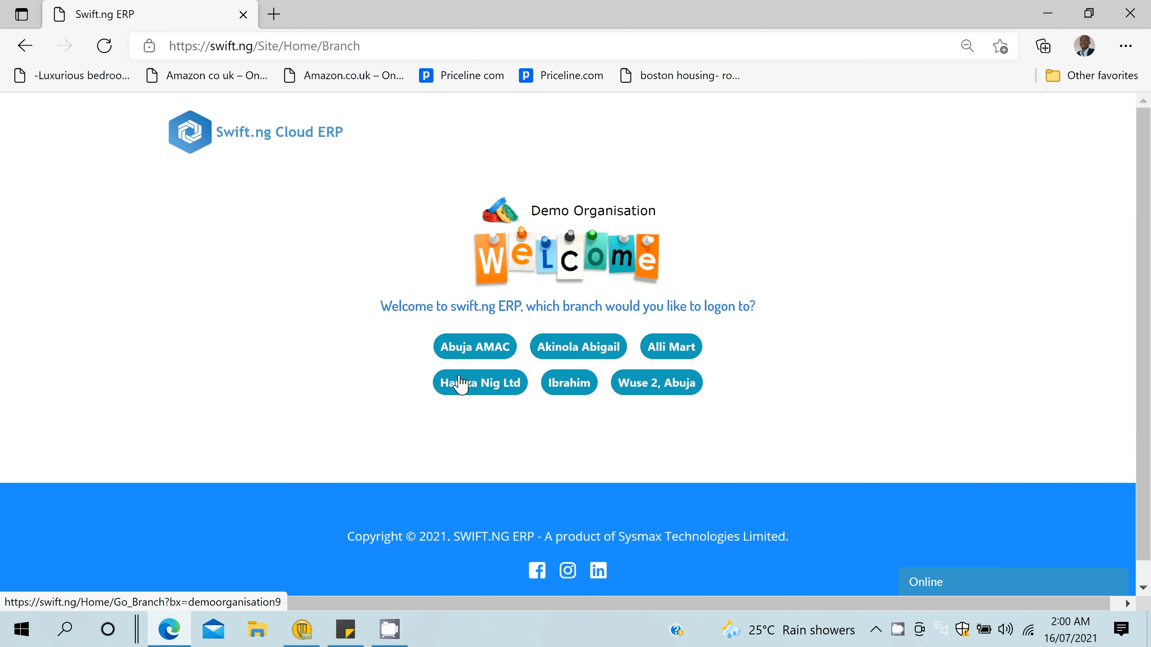
{"action": "left_click", "coordinate": [467, 390]}
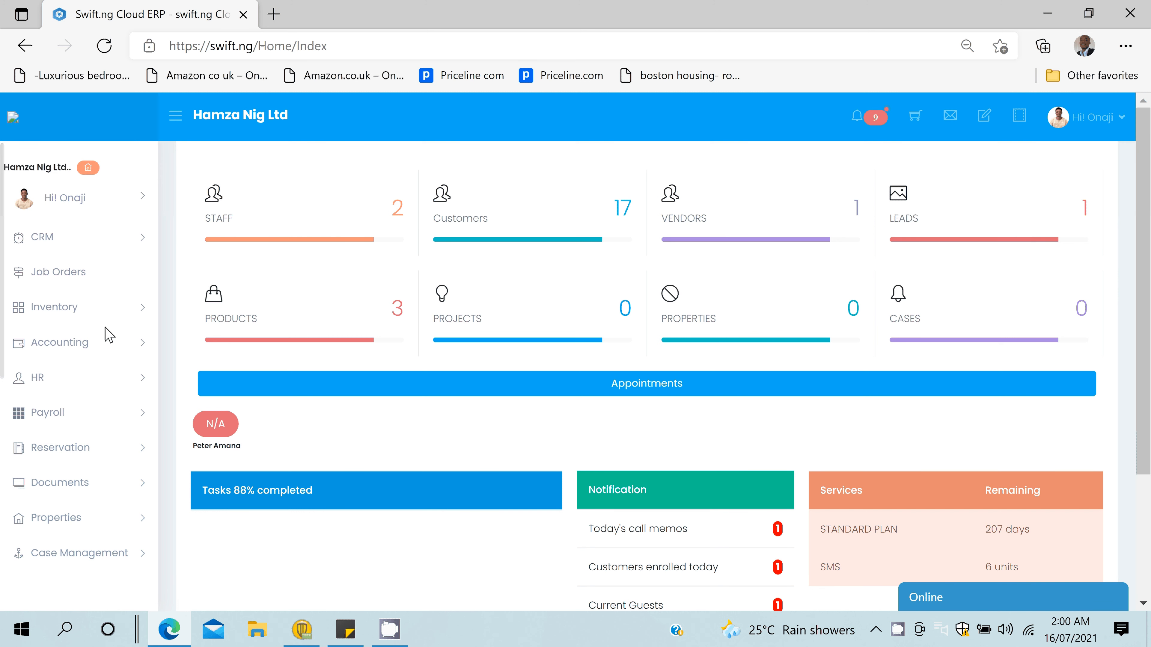
- Open the Stock Request Steps setup from the HR settings
{"action": "scroll", "coordinate": [31, 363], "scroll_direction": "down", "scroll_amount": 1}
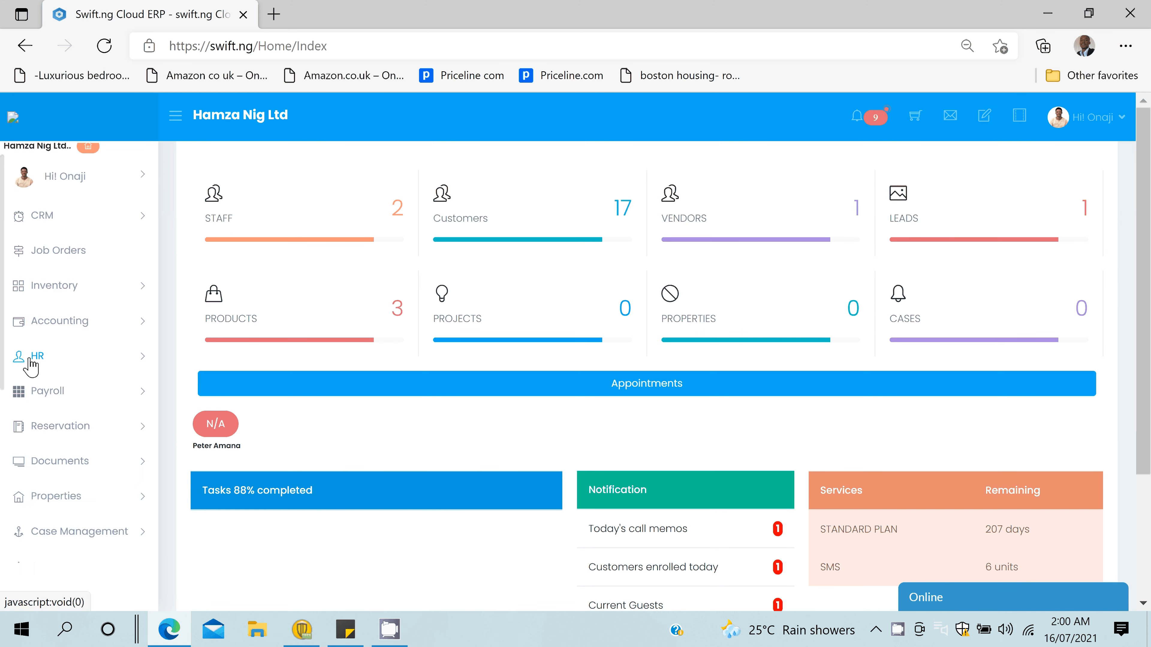
{"action": "left_click", "coordinate": [31, 362]}
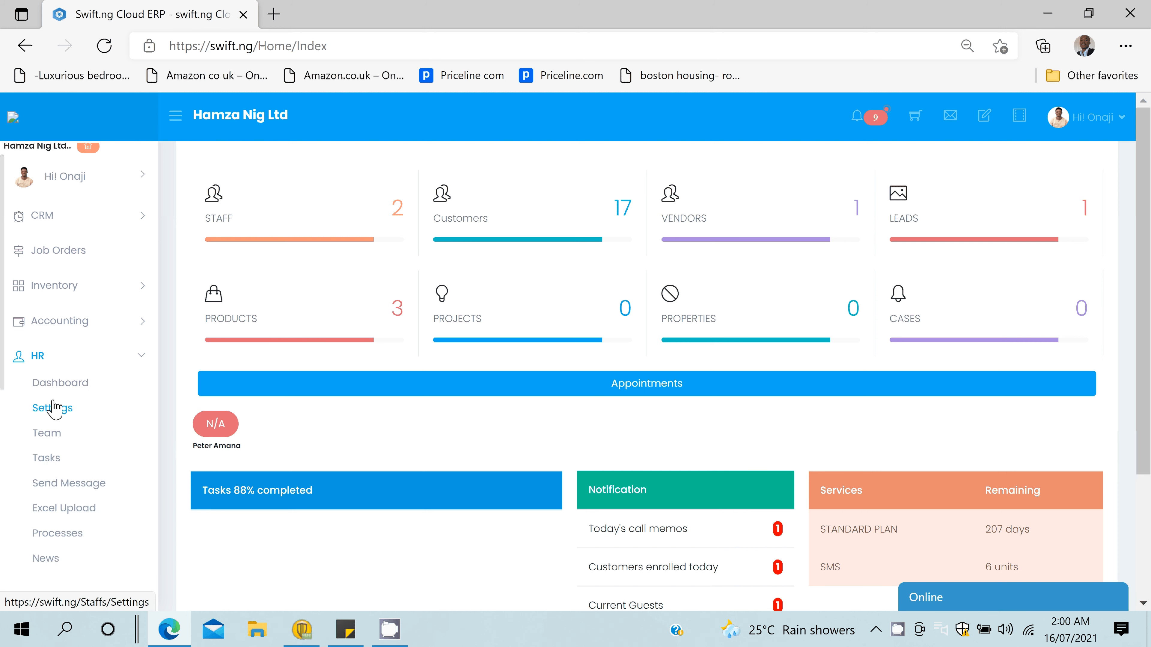
{"action": "left_click", "coordinate": [54, 408]}
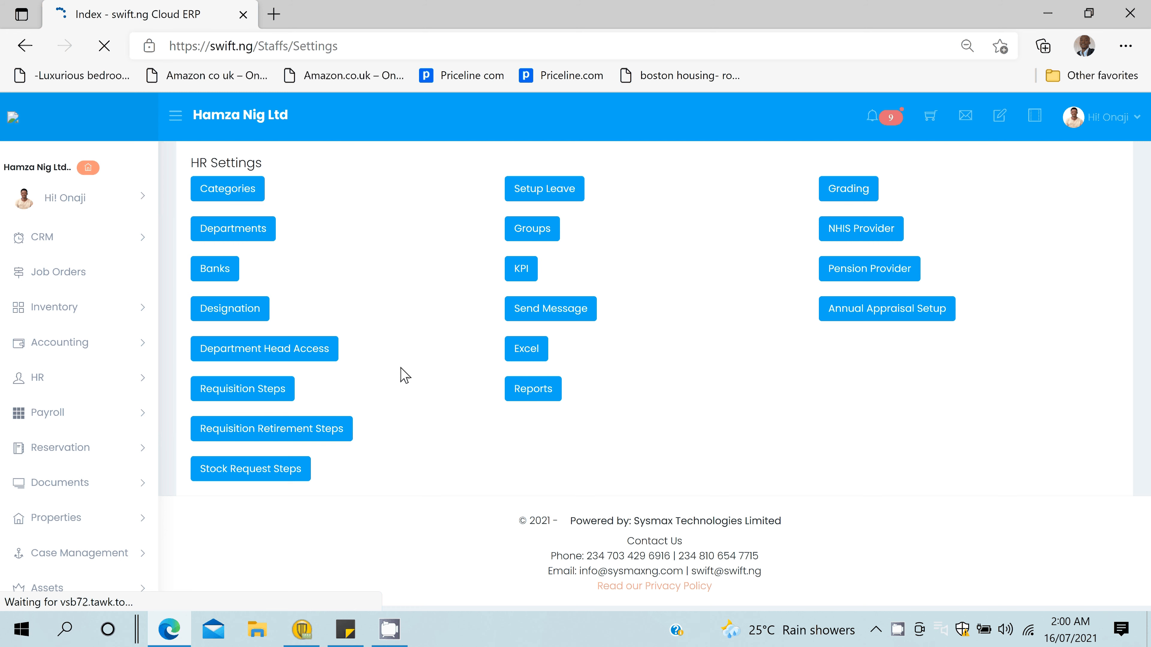
{"action": "left_click", "coordinate": [250, 472]}
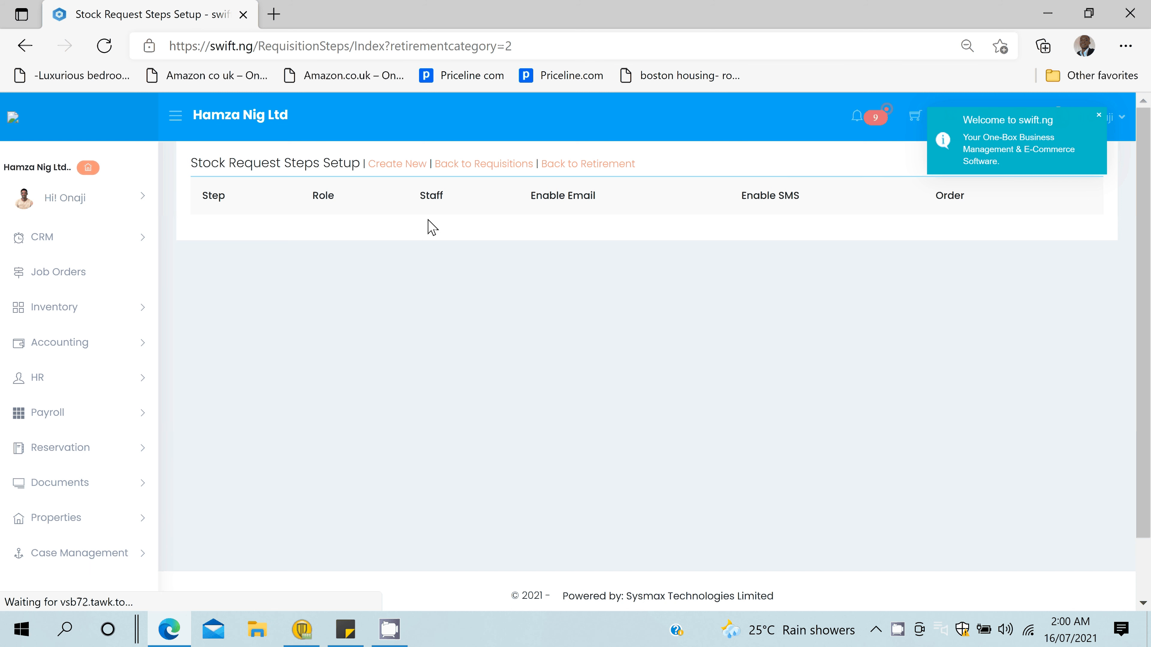
- Start a new stock request step named Confirm with order 1
{"action": "left_click", "coordinate": [397, 165]}
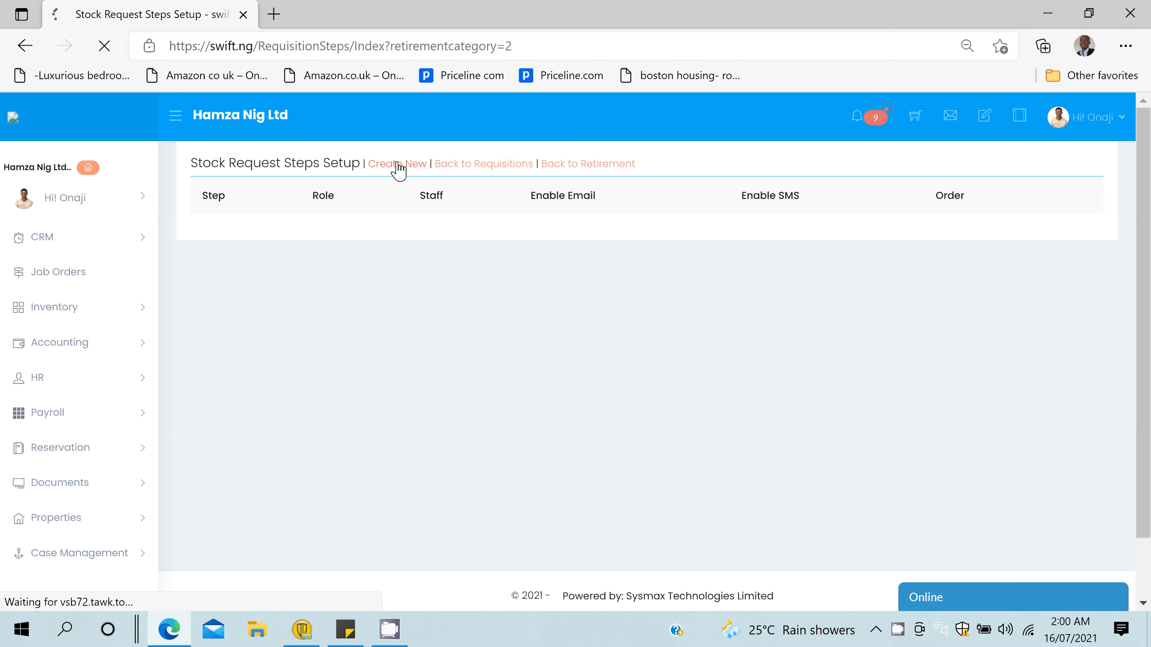
{"action": "left_click", "coordinate": [266, 227]}
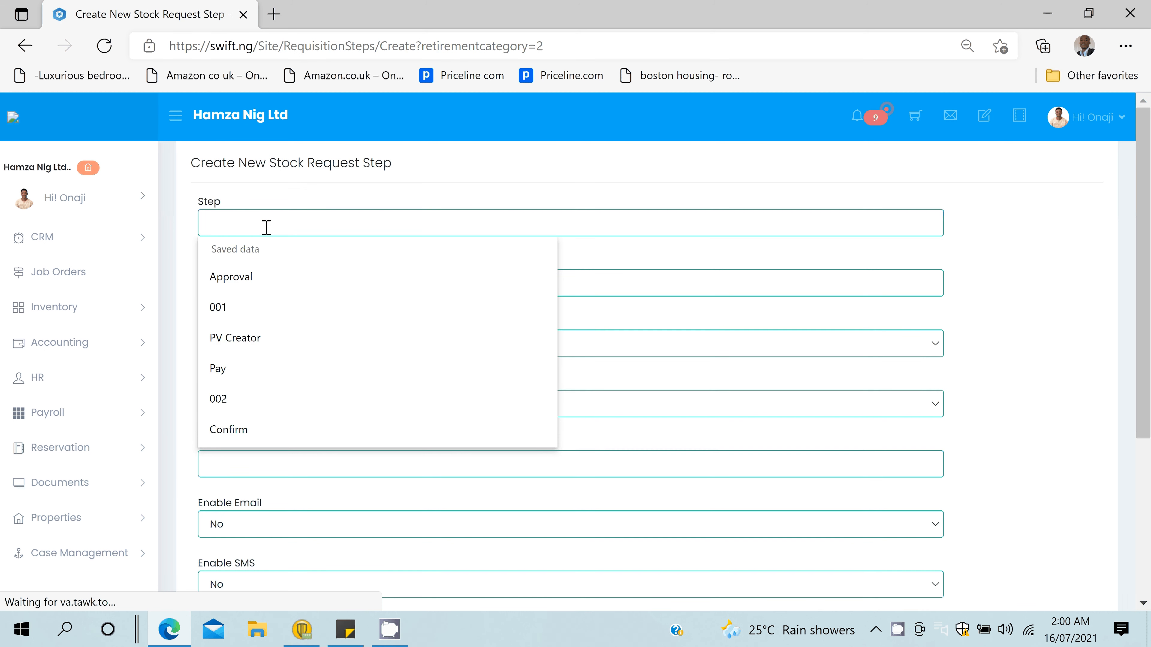
{"action": "key", "text": "Down"}
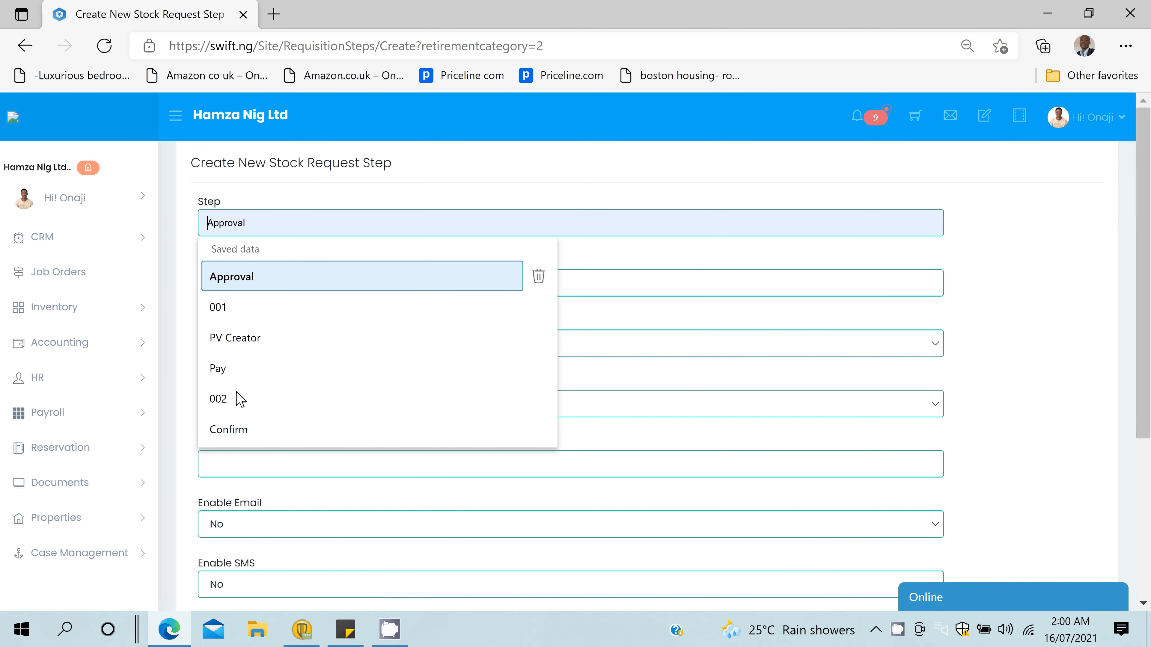
{"action": "left_click", "coordinate": [228, 430]}
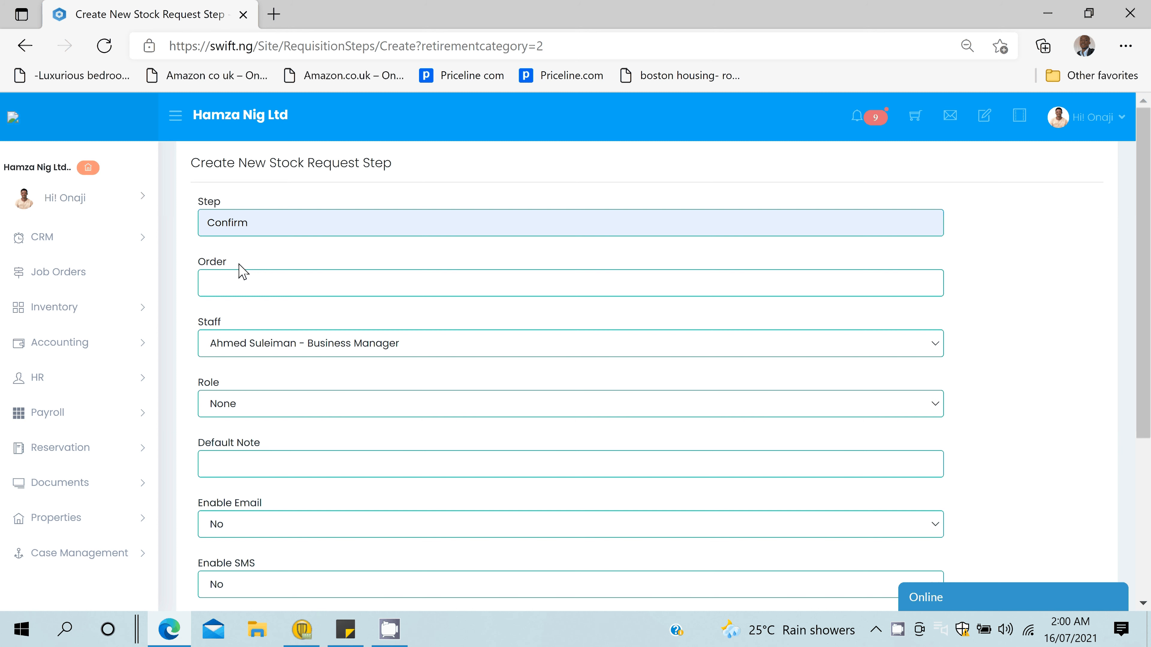
{"action": "left_click", "coordinate": [240, 283]}
{"action": "type", "text": "1"}
- Assign the step to the second listed Business Manager, with the role Confirm and the default note "Confirmed"
{"action": "left_click", "coordinate": [350, 350]}
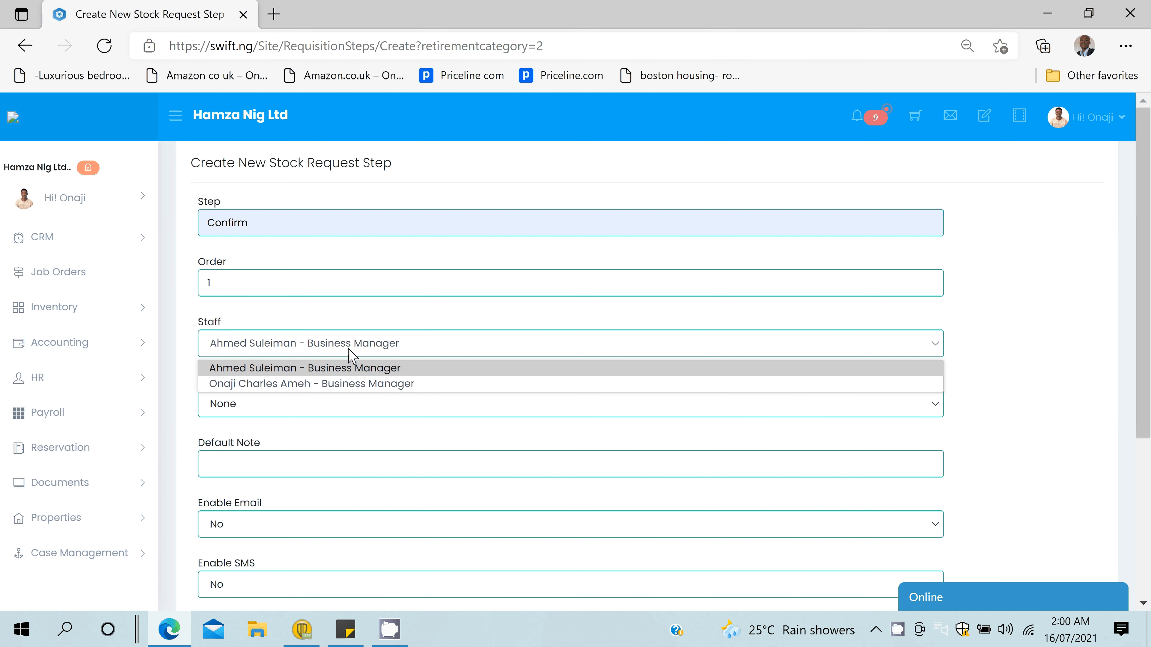
{"action": "left_click", "coordinate": [349, 382]}
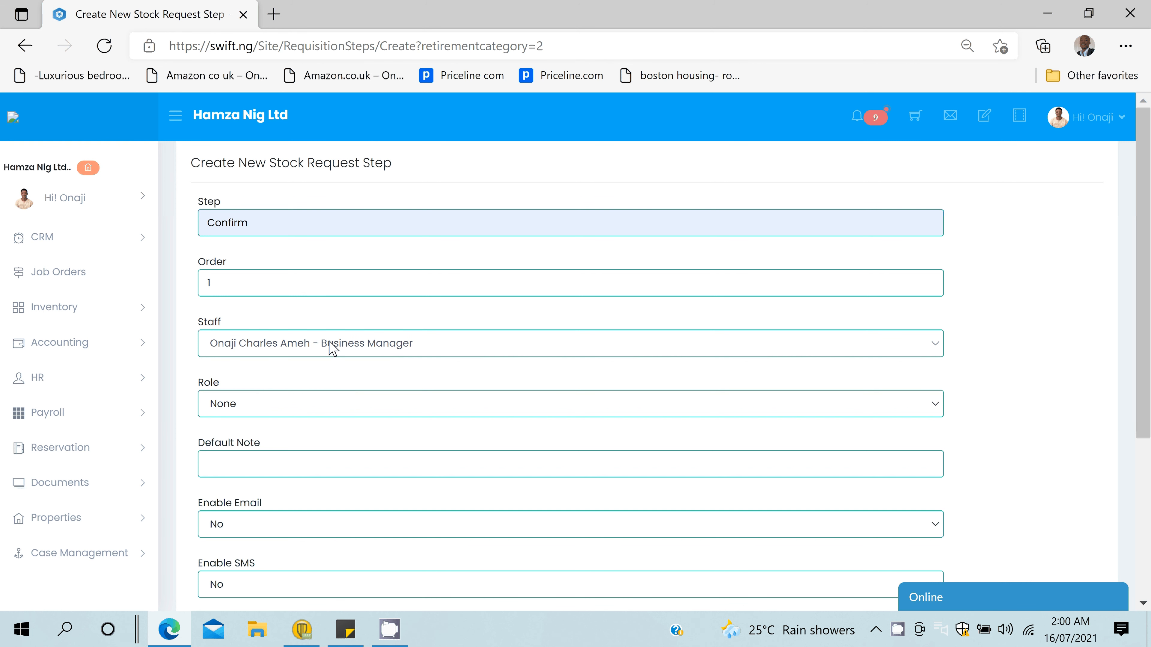
{"action": "left_click", "coordinate": [311, 406]}
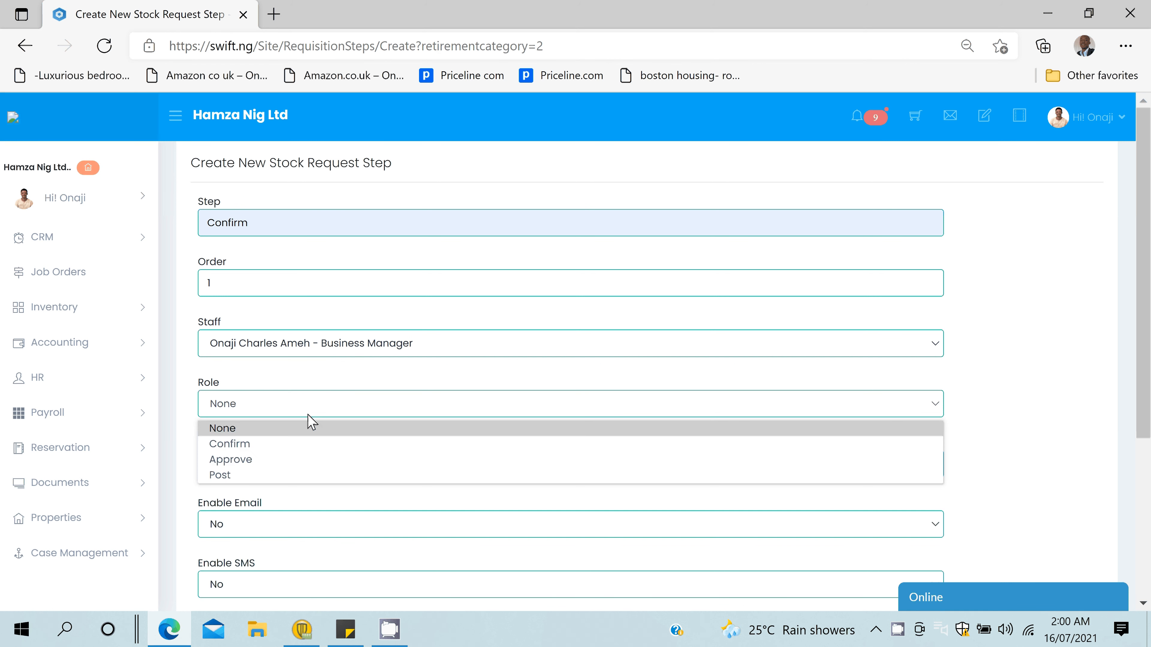
{"action": "left_click", "coordinate": [285, 446]}
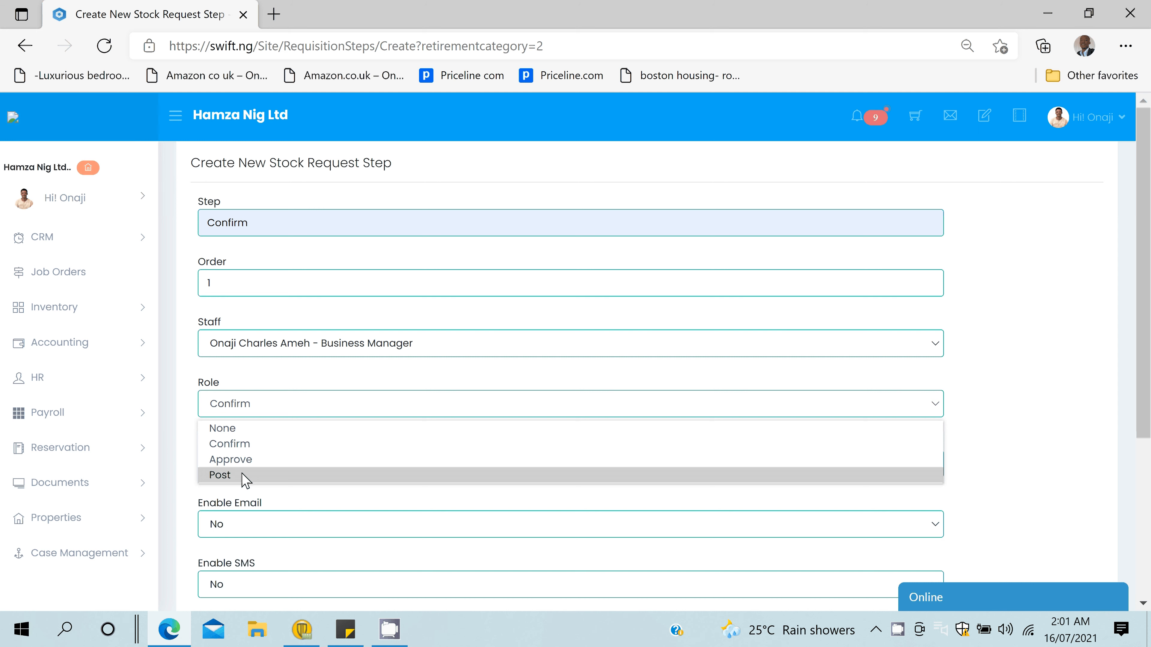
{"action": "left_click", "coordinate": [232, 405]}
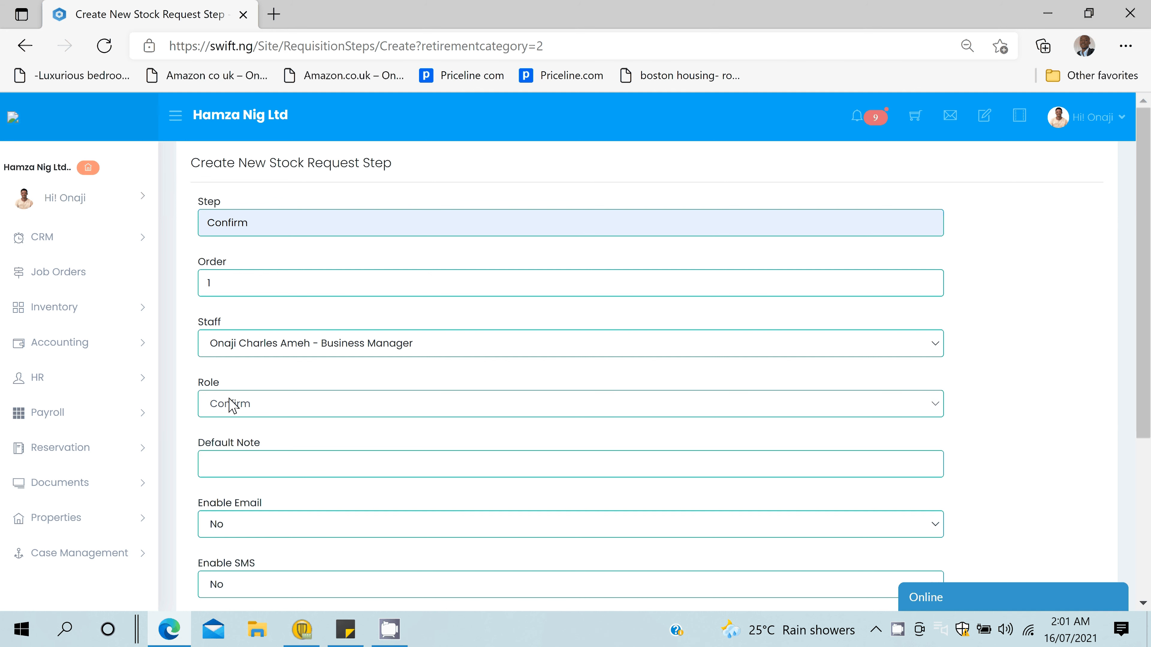
{"action": "left_click", "coordinate": [252, 458]}
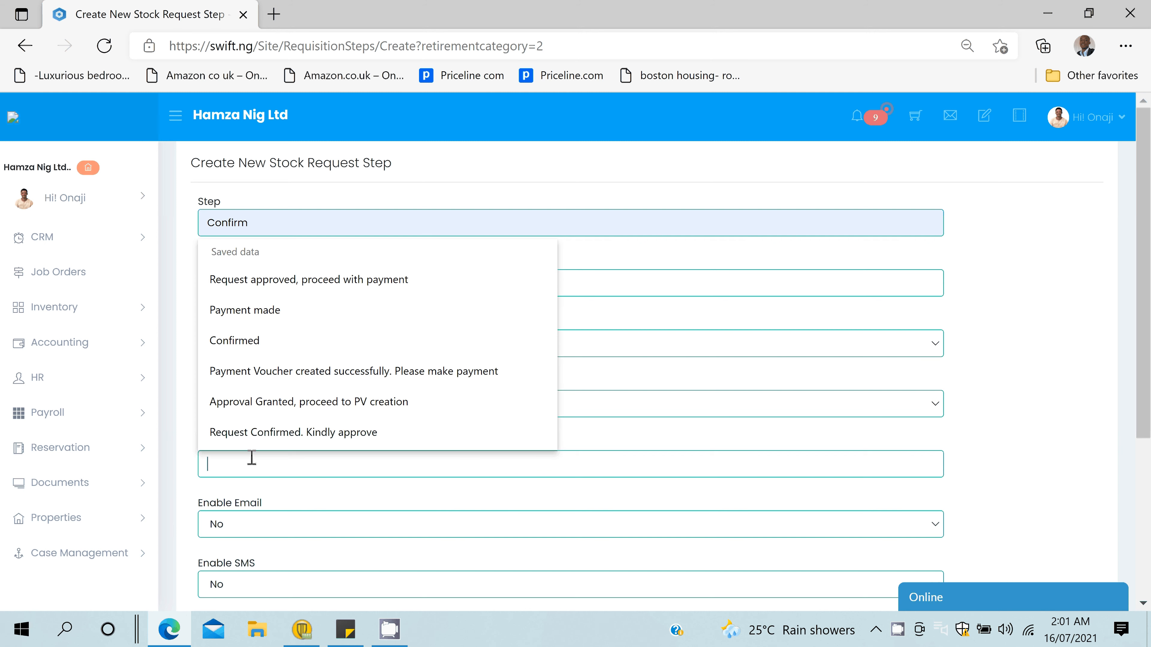
{"action": "left_click", "coordinate": [287, 350]}
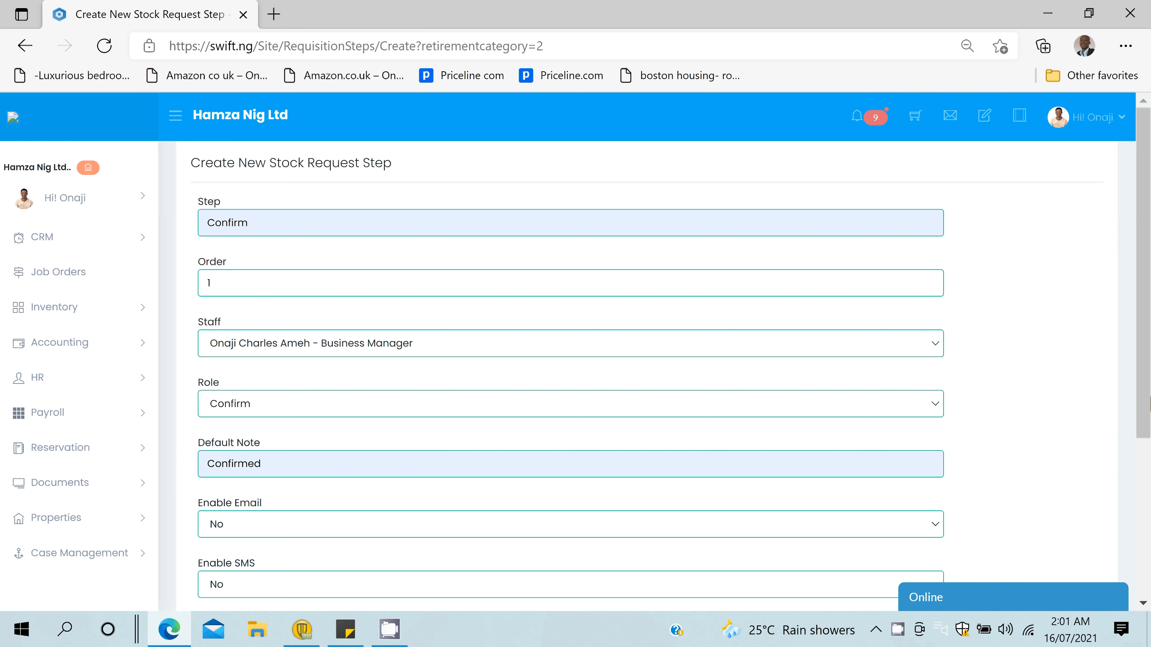
- Set the step's message to "A request has been made that requires your confirmation. Hamza Nig Ltd"
{"action": "scroll", "coordinate": [1147, 333], "scroll_direction": "down", "scroll_amount": 2}
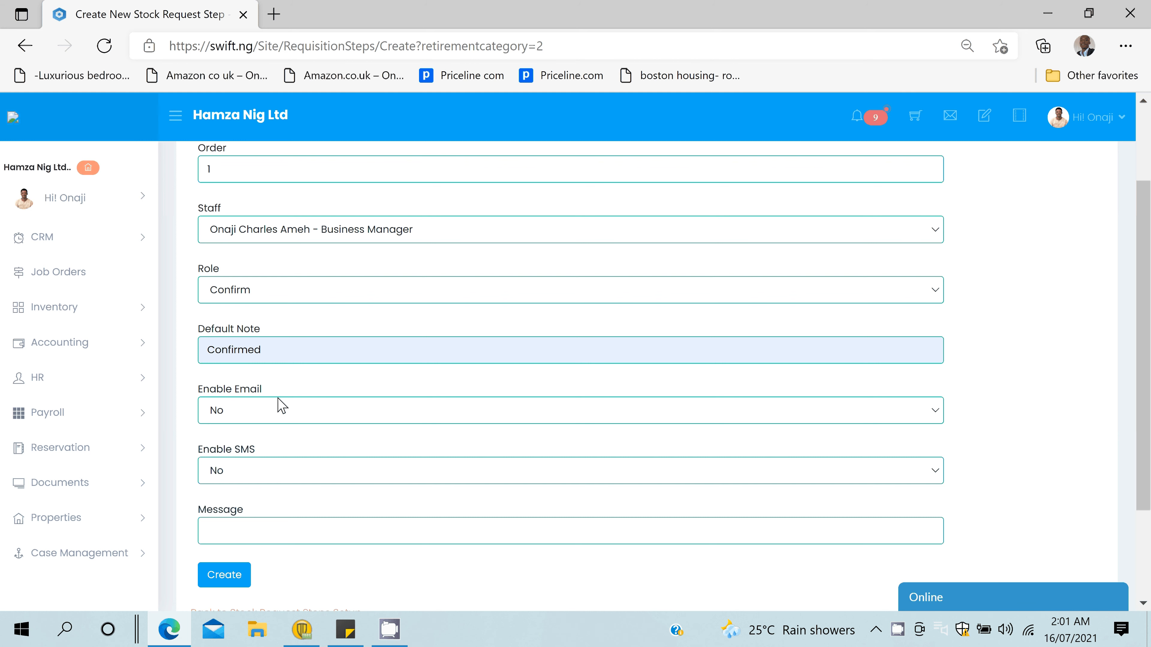
{"action": "left_click", "coordinate": [262, 526]}
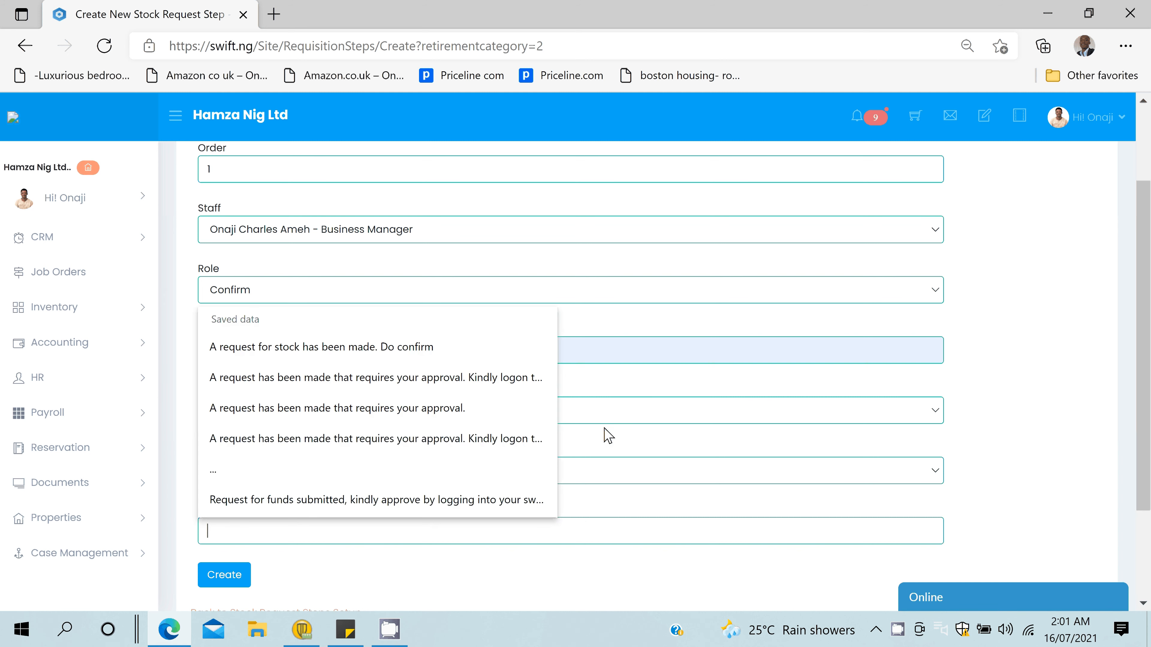
{"action": "left_click", "coordinate": [250, 538]}
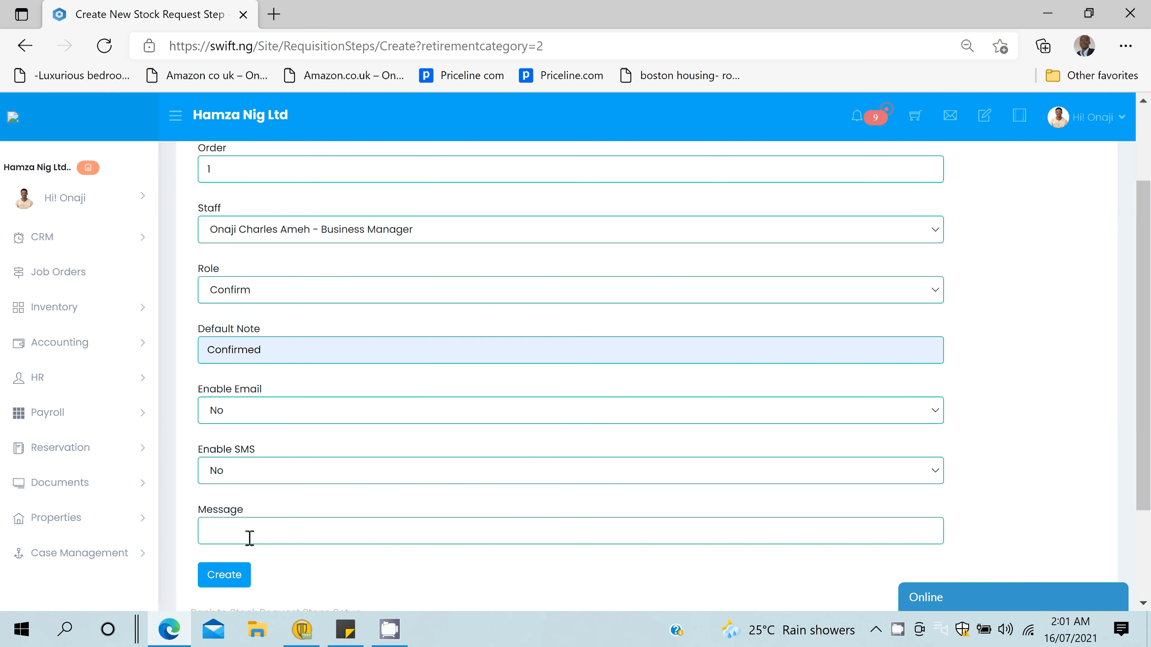
{"action": "left_click", "coordinate": [250, 539]}
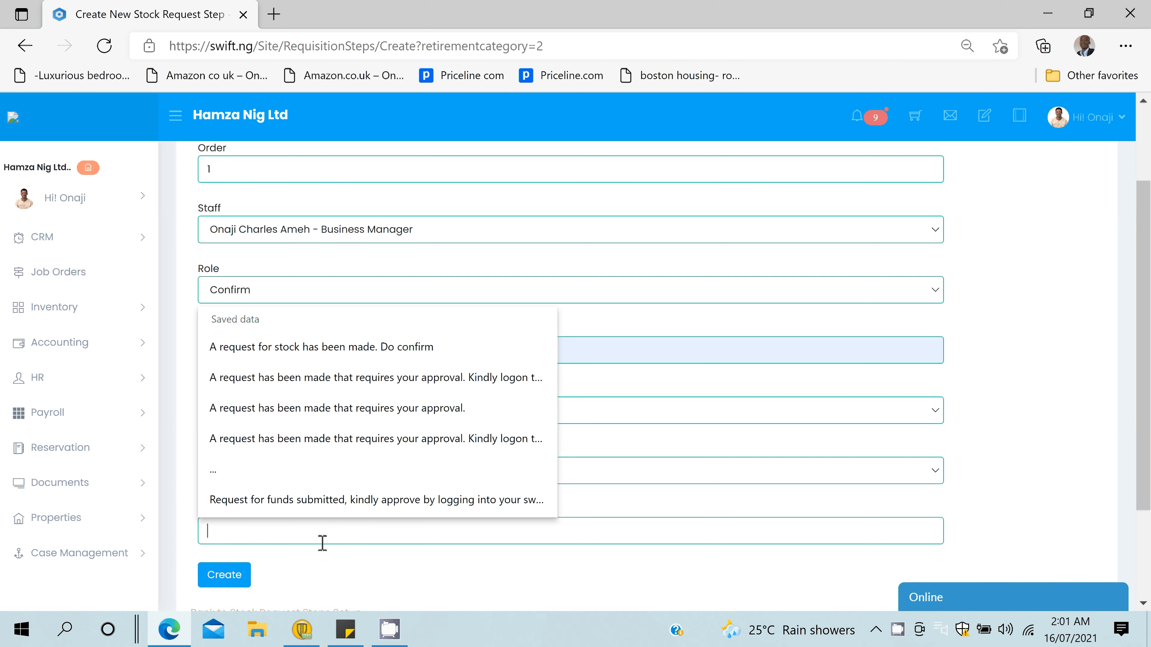
{"action": "left_click", "coordinate": [290, 408]}
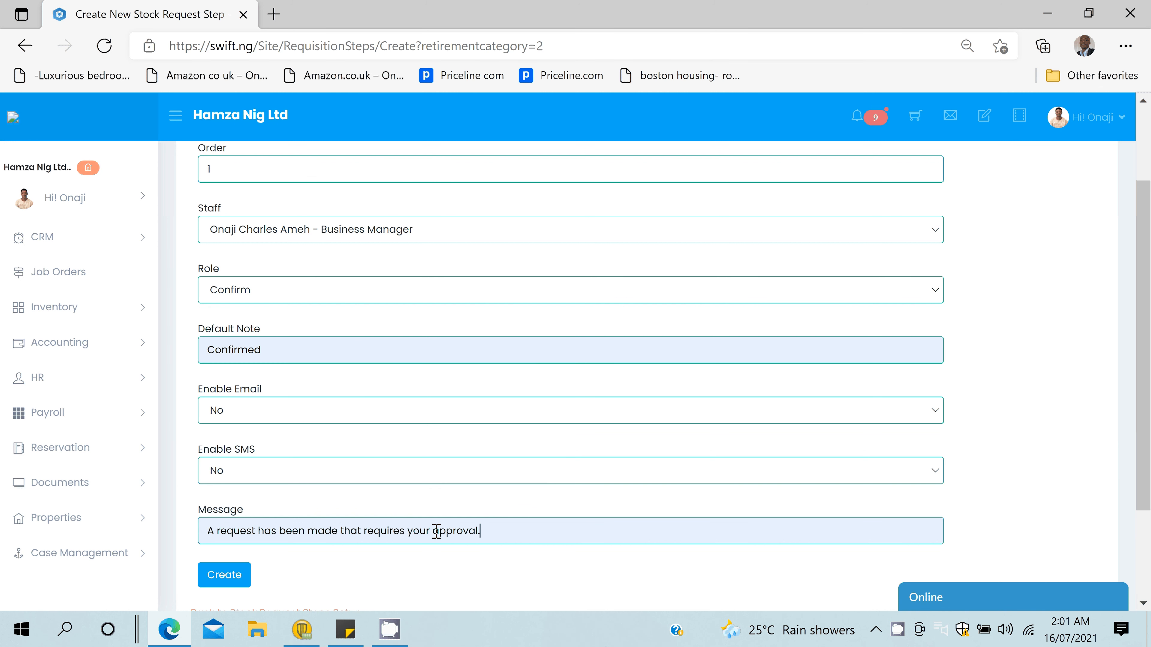
{"action": "key", "text": "BackSpace"}
{"action": "key", "text": "BackSpace"}
{"action": "key", "text": "BackSpace"}
{"action": "key", "text": "BackSpace"}
{"action": "key", "text": "BackSpace"}
{"action": "key", "text": "BackSpace"}
{"action": "key", "text": "BackSpace"}
{"action": "key", "text": "BackSpace"}
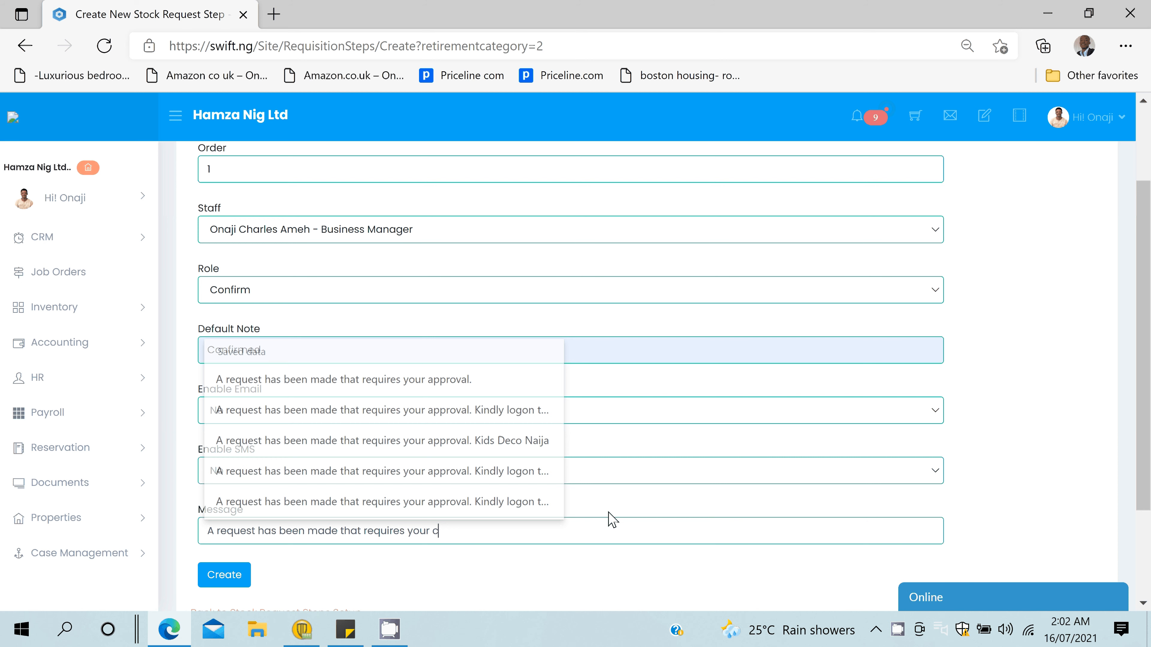
{"action": "type", "text": "confir"}
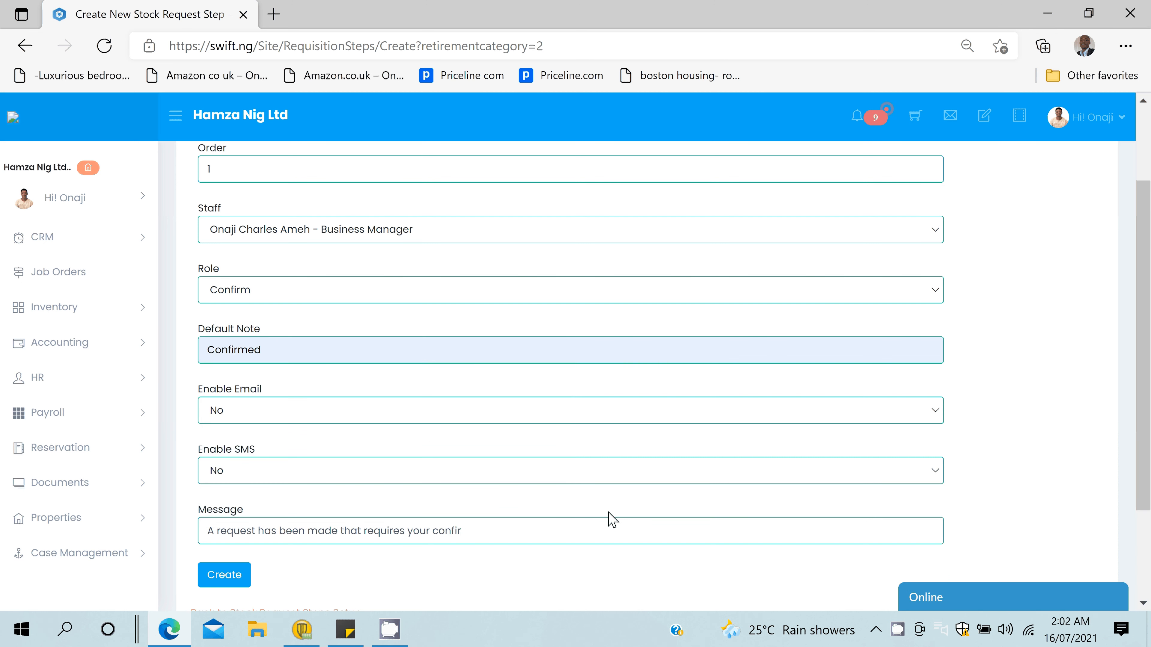
{"action": "type", "text": "mation. Hamza"}
{"action": "type", "text": "Nig Ltd"}
- Submit the completed form to create the Confirm stock request step
{"action": "key", "text": "shift+Left"}
{"action": "key", "text": "shift+Left"}
{"action": "key", "text": "shift+Left"}
{"action": "key", "text": "shift+Left"}
{"action": "key", "text": "shift+Left"}
{"action": "key", "text": "shift+Left"}
{"action": "key", "text": "shift+Left"}
{"action": "key", "text": "shift+Left"}
{"action": "key", "text": "shift+Left"}
{"action": "key", "text": "shift+Left"}
{"action": "key", "text": "shift+Left"}
{"action": "key", "text": "shift+Left"}
{"action": "key", "text": "shift+Left"}
{"action": "key", "text": "shift+Left"}
{"action": "key", "text": "shift+Left"}
{"action": "key", "text": "shift+Left"}
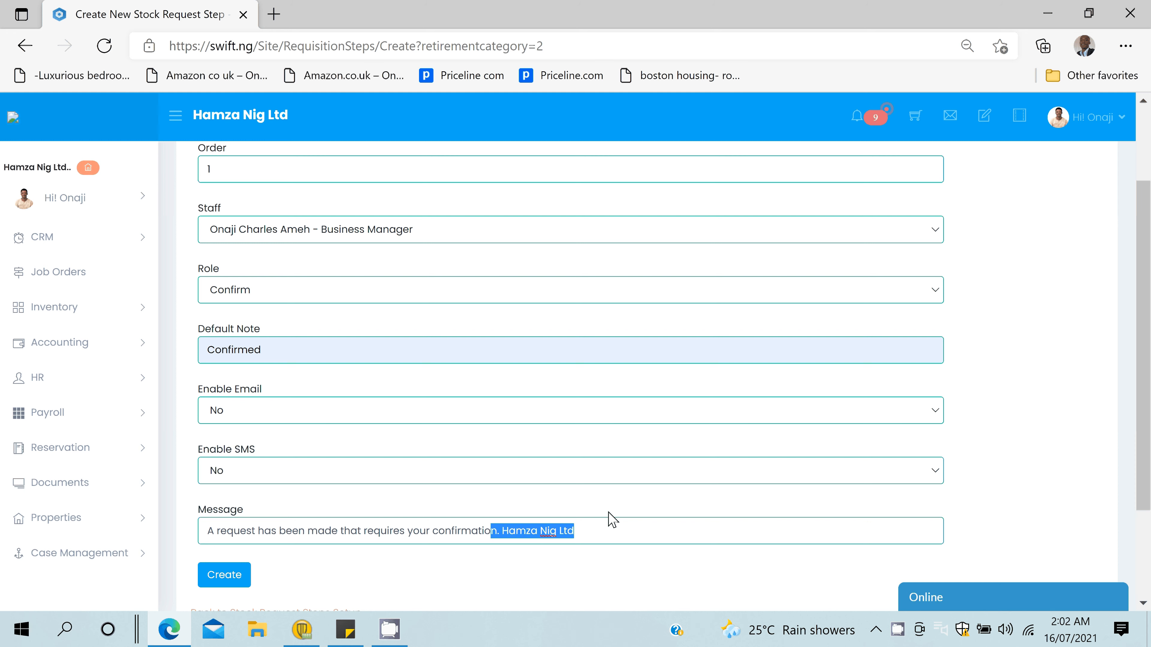
{"action": "key", "text": "shift+Right"}
{"action": "left_click", "coordinate": [234, 584]}
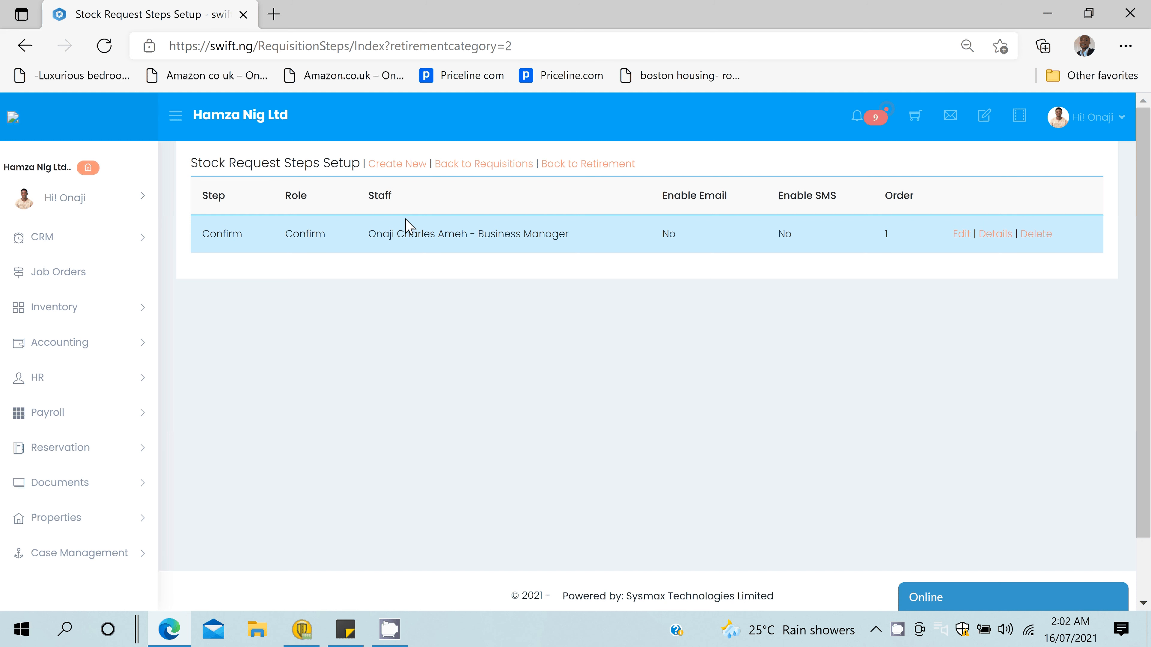
- Start another stock request step named Approval with order 2
{"action": "left_click_drag", "start_coordinate": [368, 234], "coordinate": [584, 248]}
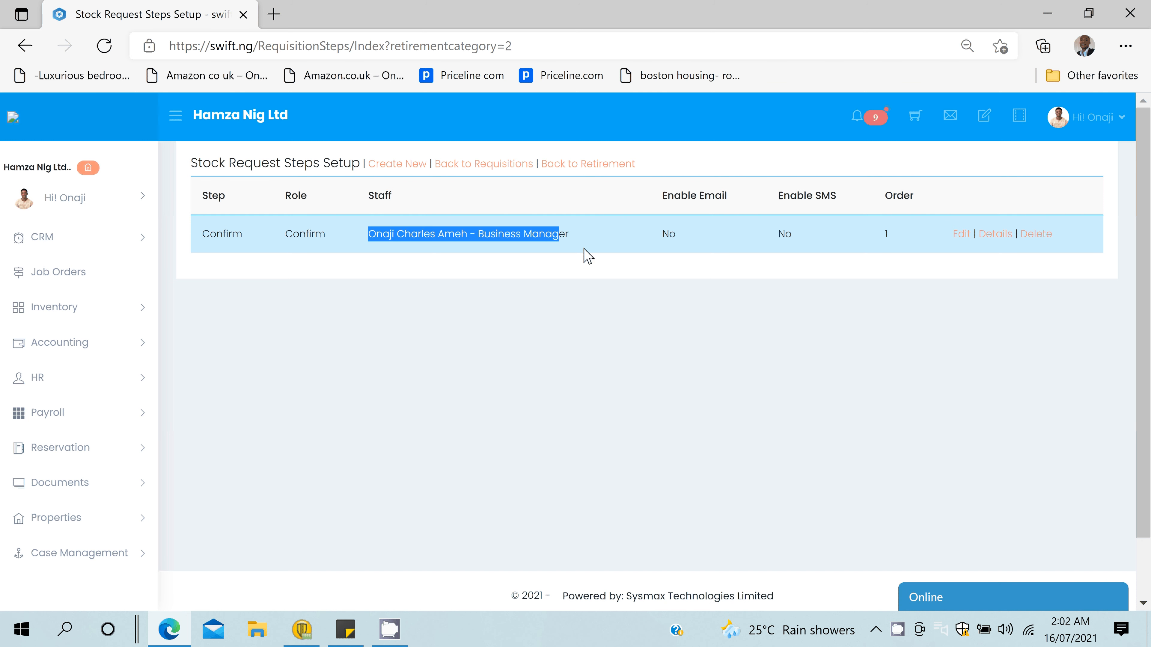
{"action": "left_click", "coordinate": [405, 172]}
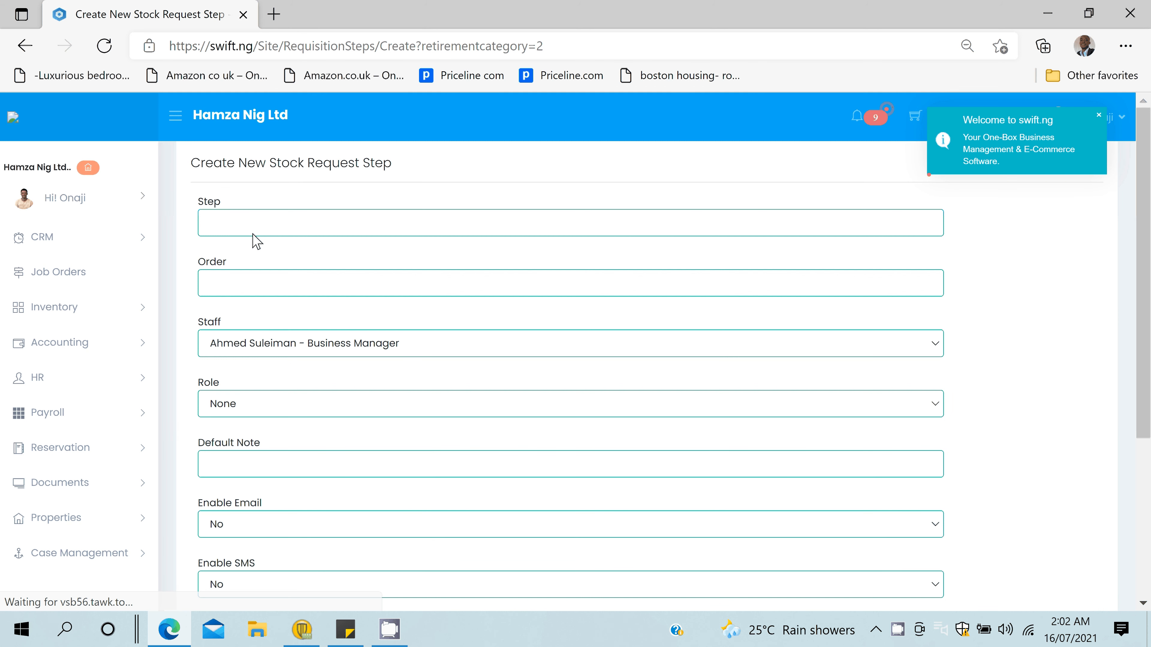
{"action": "type", "text": "Appro"}
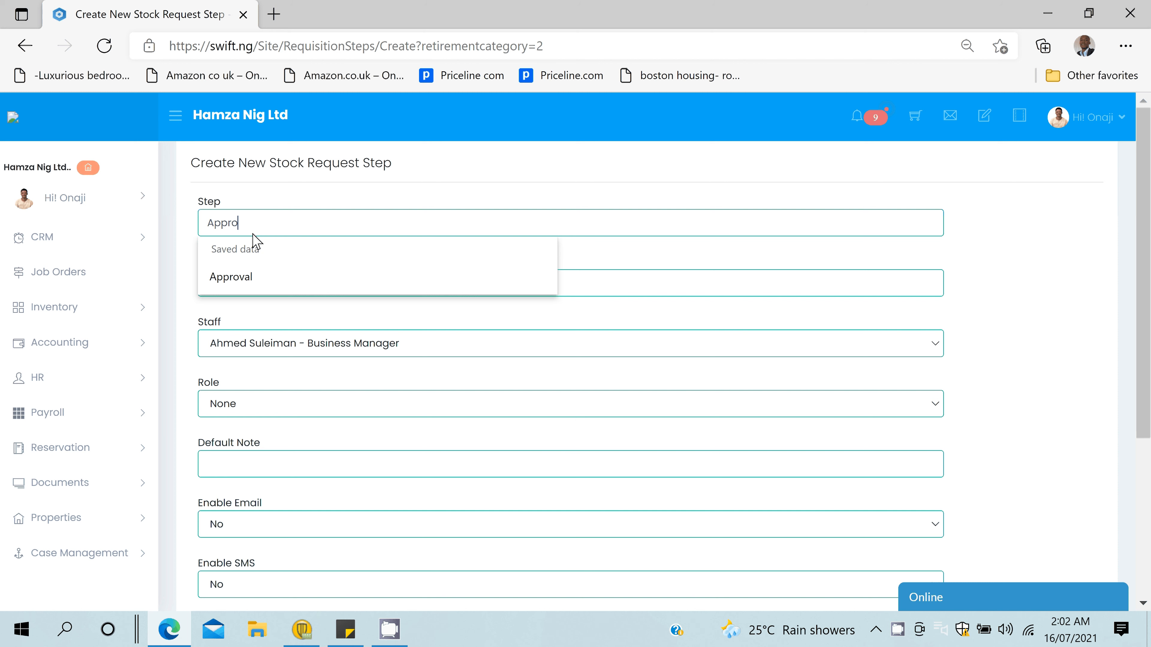
{"action": "left_click", "coordinate": [255, 286]}
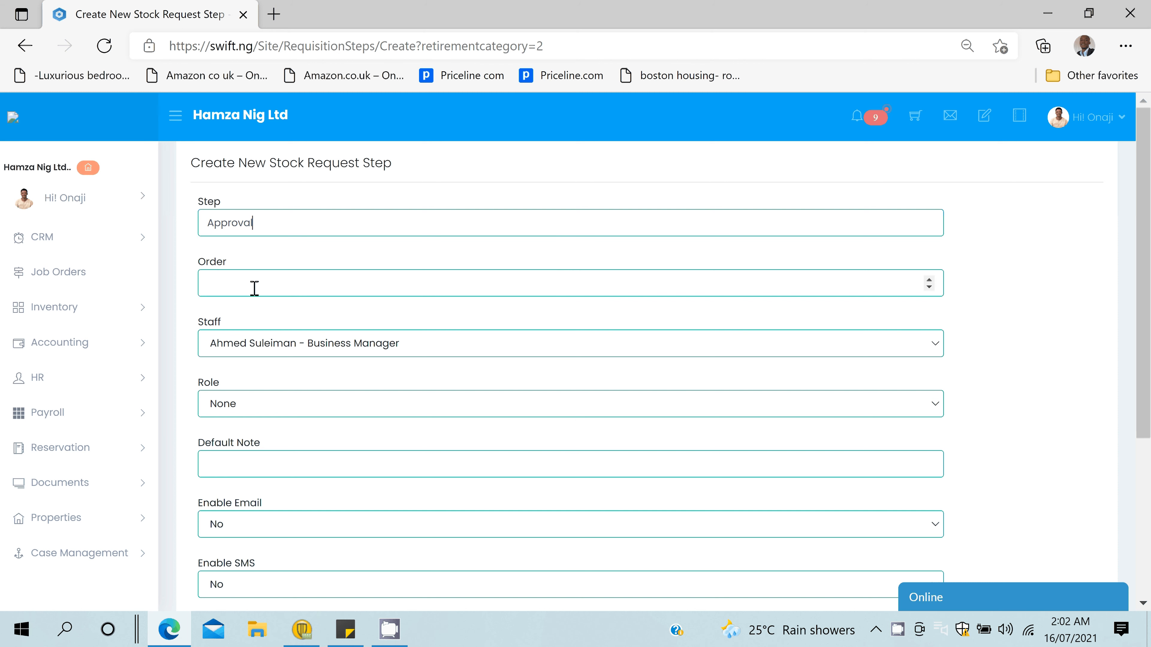
{"action": "type", "text": "2"}
{"action": "key", "text": "BackSpace"}
{"action": "left_click", "coordinate": [254, 288]}
{"action": "type", "text": "2"}
- Assign the Approval step to the second listed Business Manager and give it the role Approve
{"action": "left_click", "coordinate": [294, 340]}
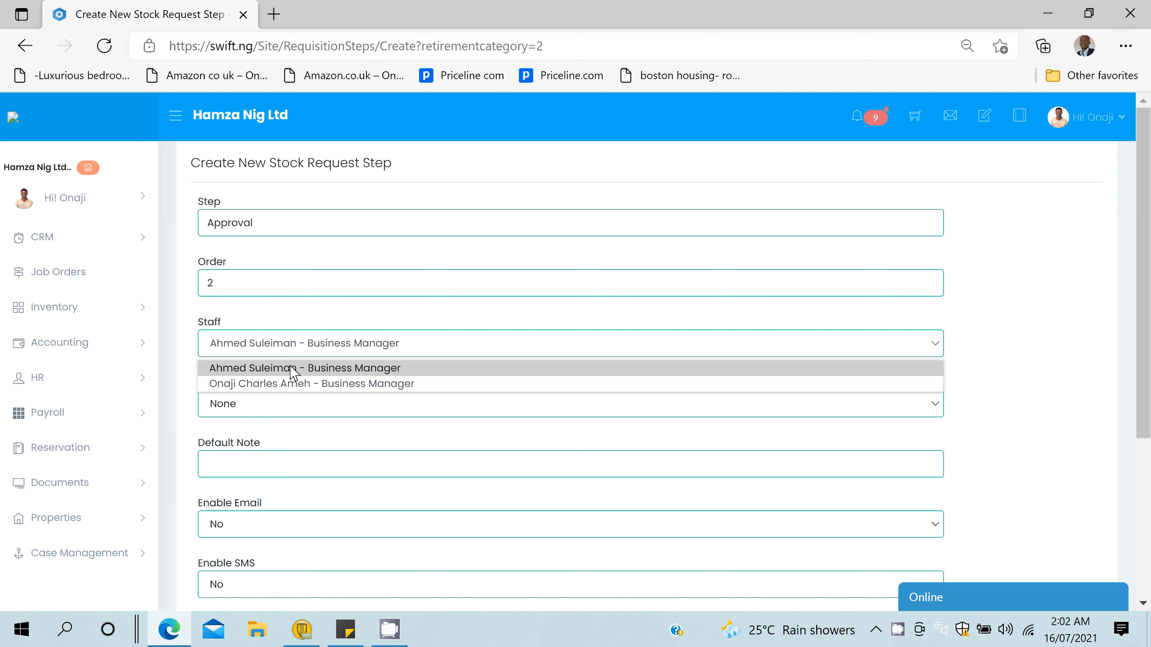
{"action": "left_click", "coordinate": [290, 384]}
{"action": "left_click", "coordinate": [240, 410]}
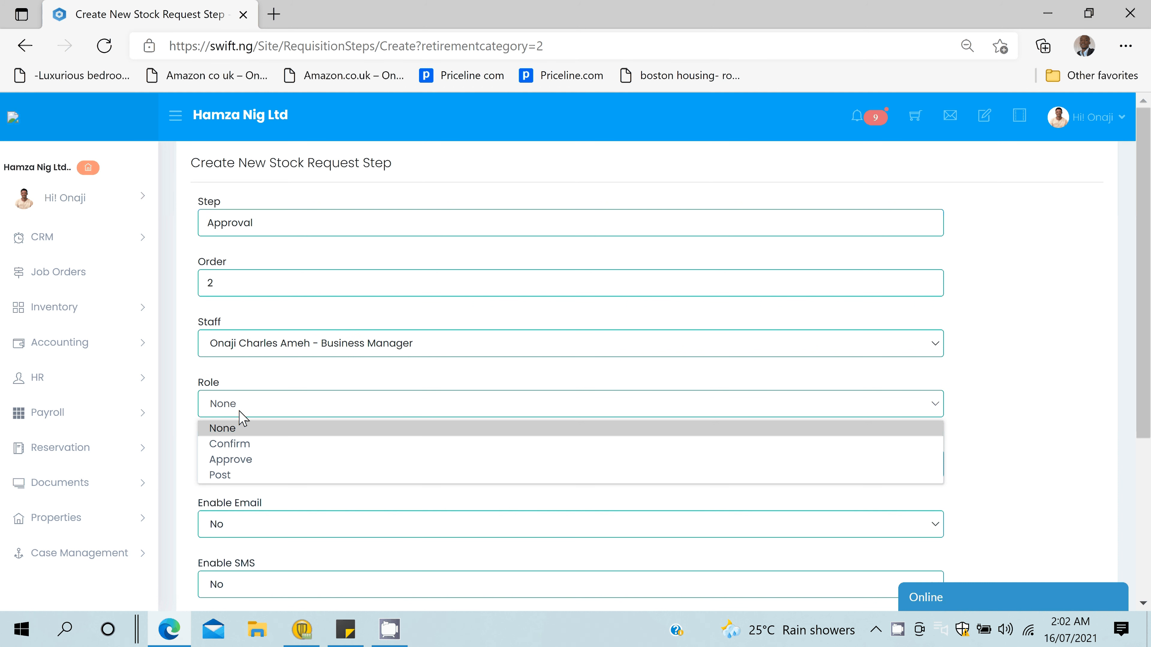
{"action": "left_click", "coordinate": [238, 459]}
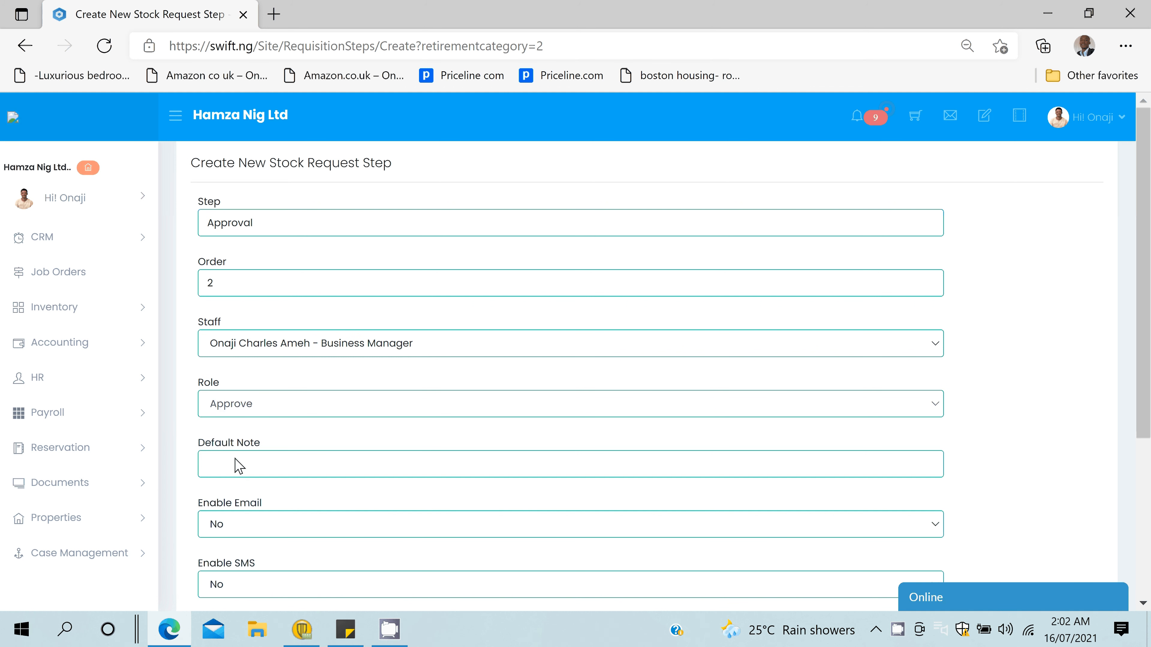
- Set the Approval step's default note to "Approved"
{"action": "left_click", "coordinate": [238, 462]}
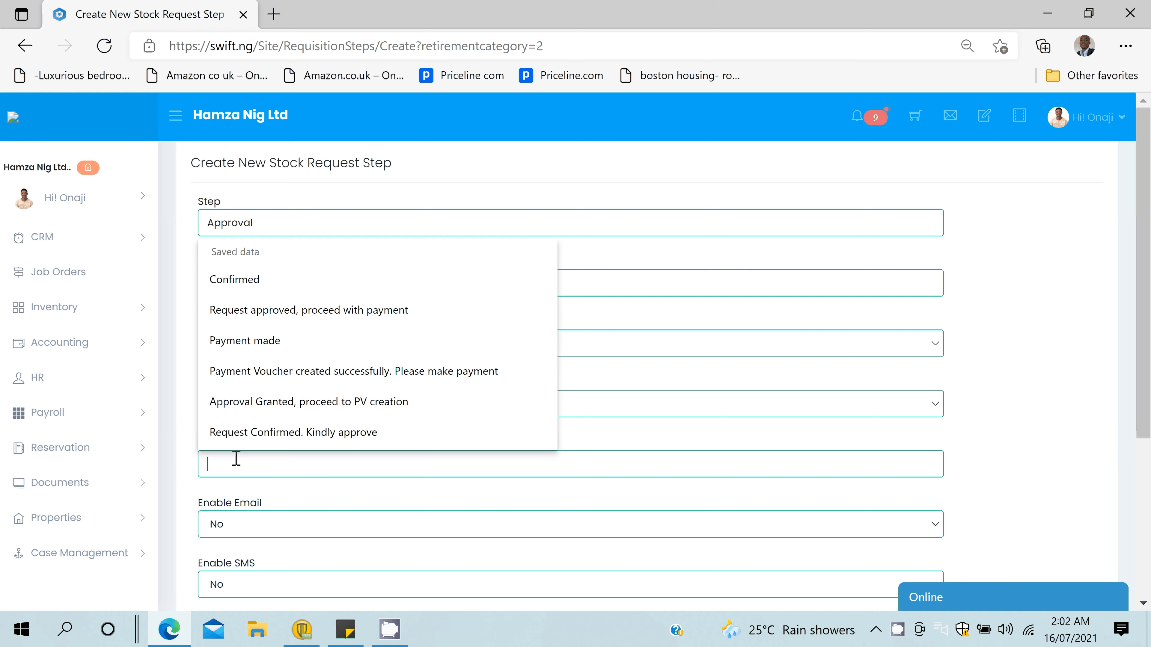
{"action": "left_click", "coordinate": [245, 480]}
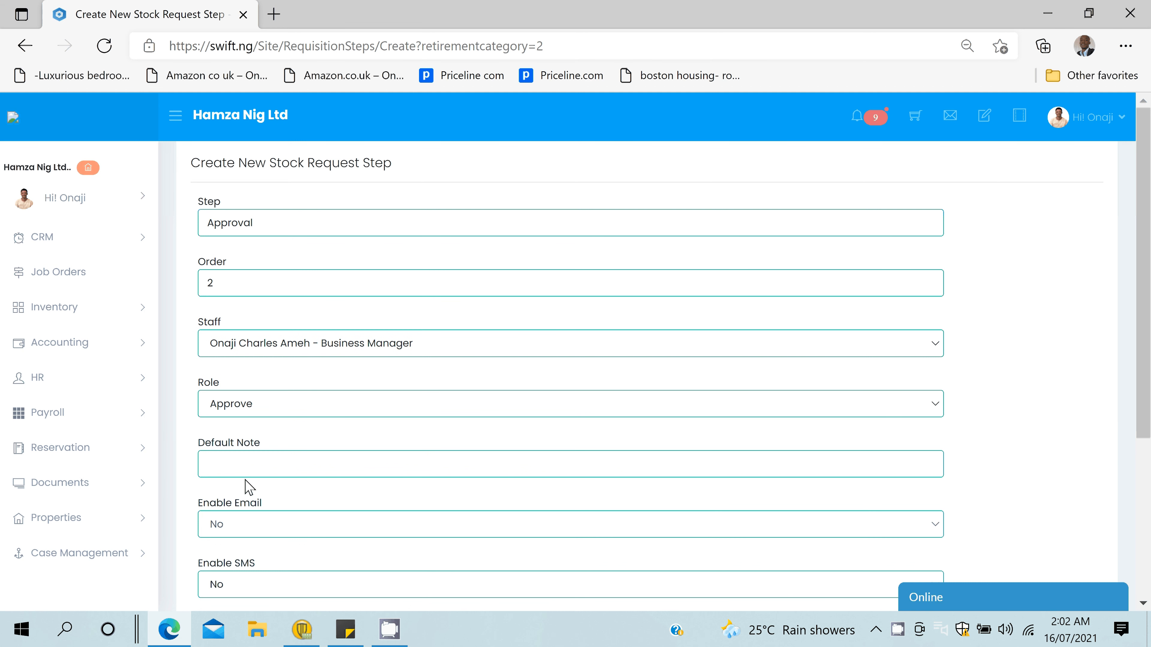
{"action": "left_click", "coordinate": [240, 470]}
{"action": "type", "text": "App"}
{"action": "key", "text": "Down"}
{"action": "key", "text": "Down"}
{"action": "key", "text": "Return"}
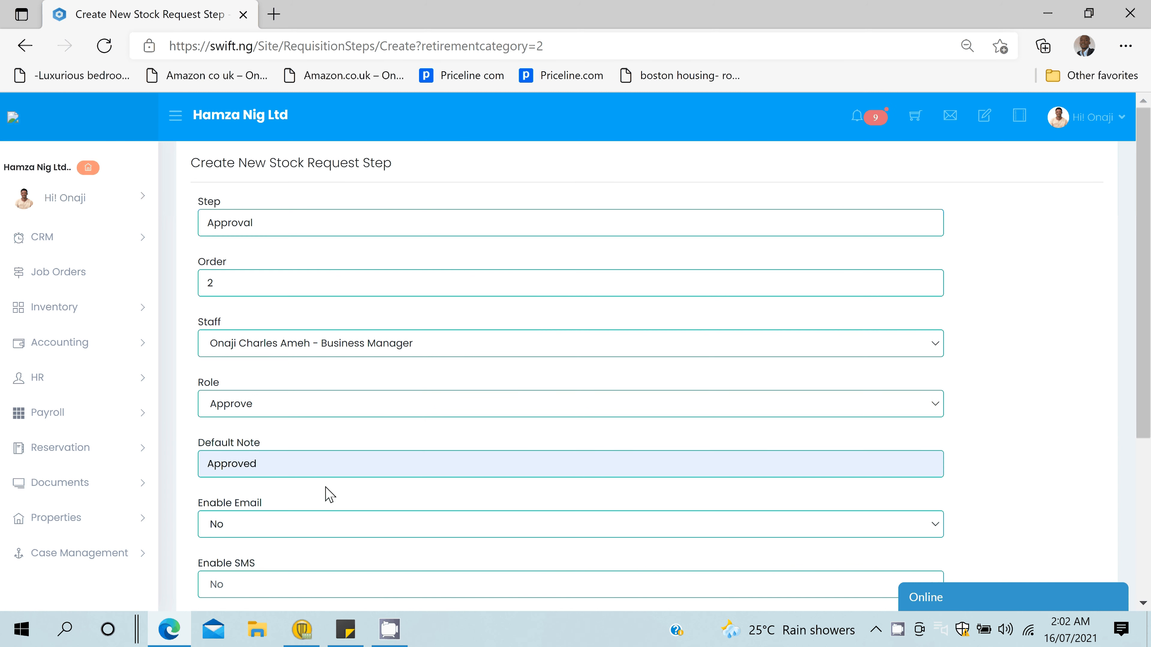
- Set the message to "A request has been made that requires your approval." and create the Approval step
{"action": "key", "text": "Tab"}
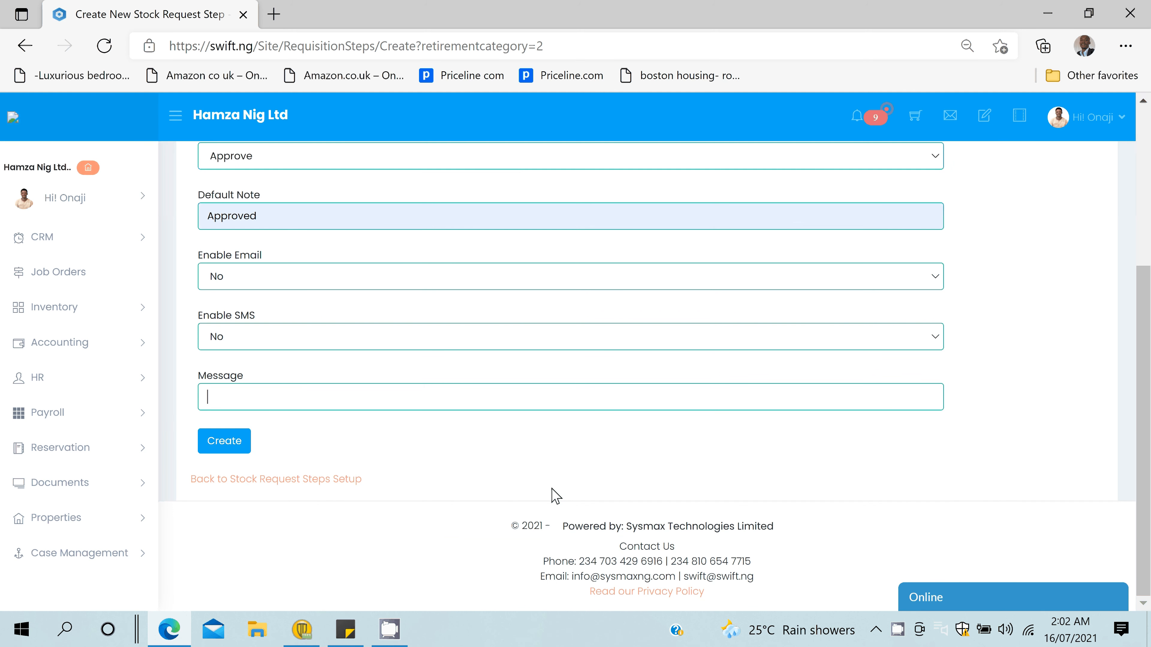
{"action": "type", "text": "A"}
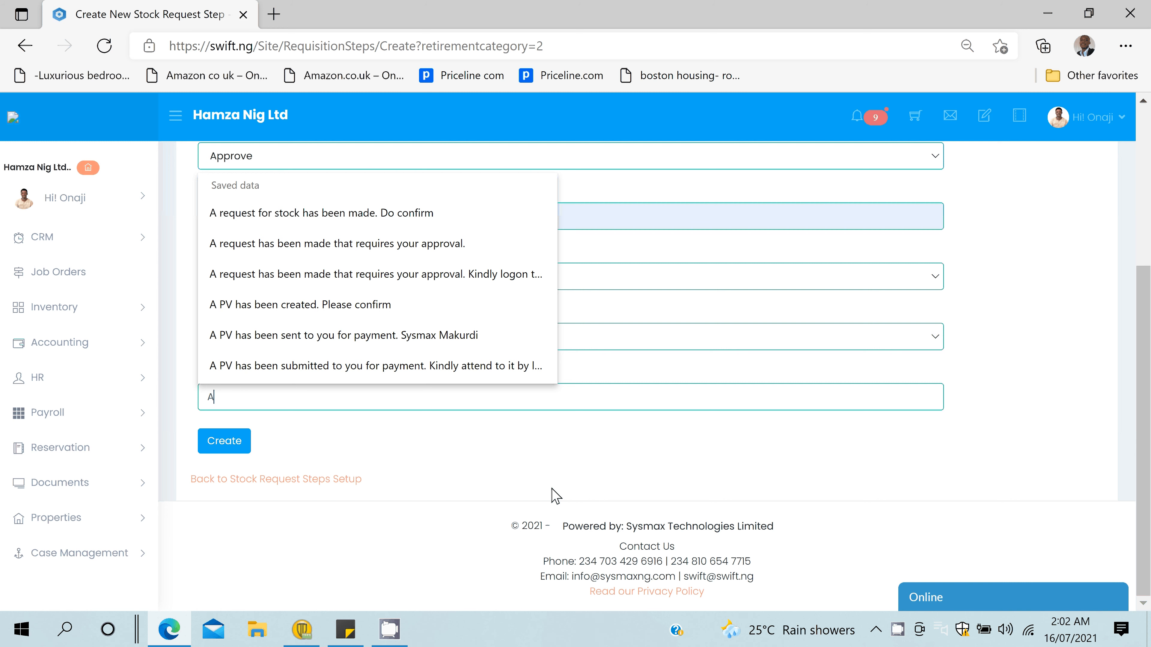
{"action": "key", "text": "Down"}
{"action": "key", "text": "Down"}
{"action": "key", "text": "Return"}
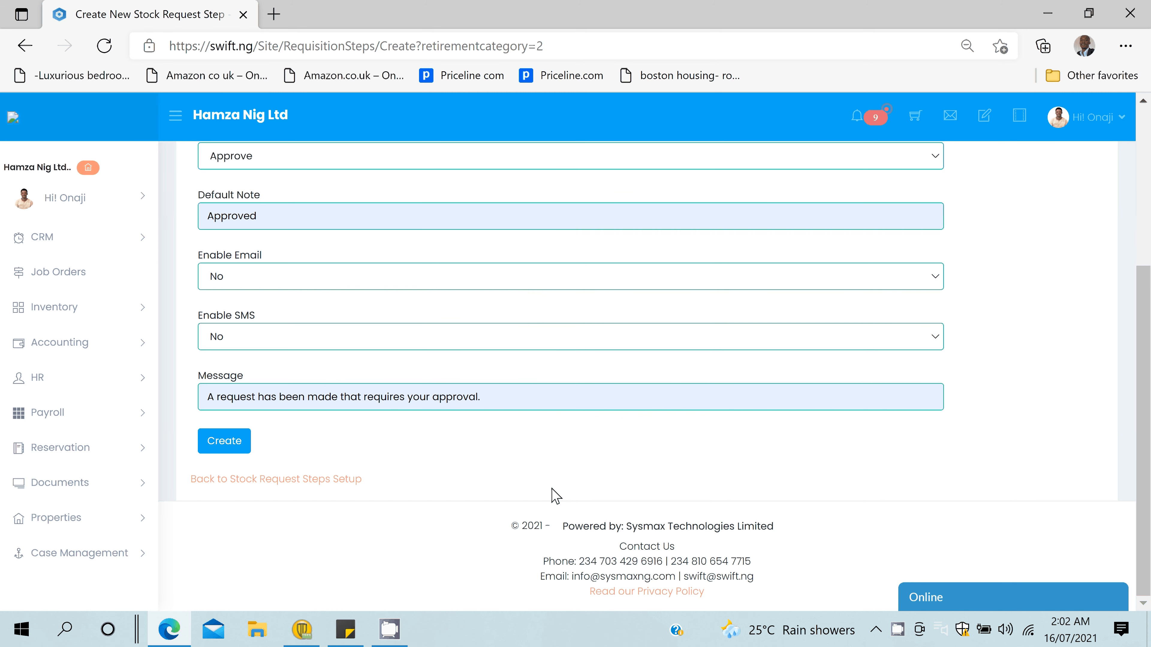
{"action": "left_click", "coordinate": [213, 441]}
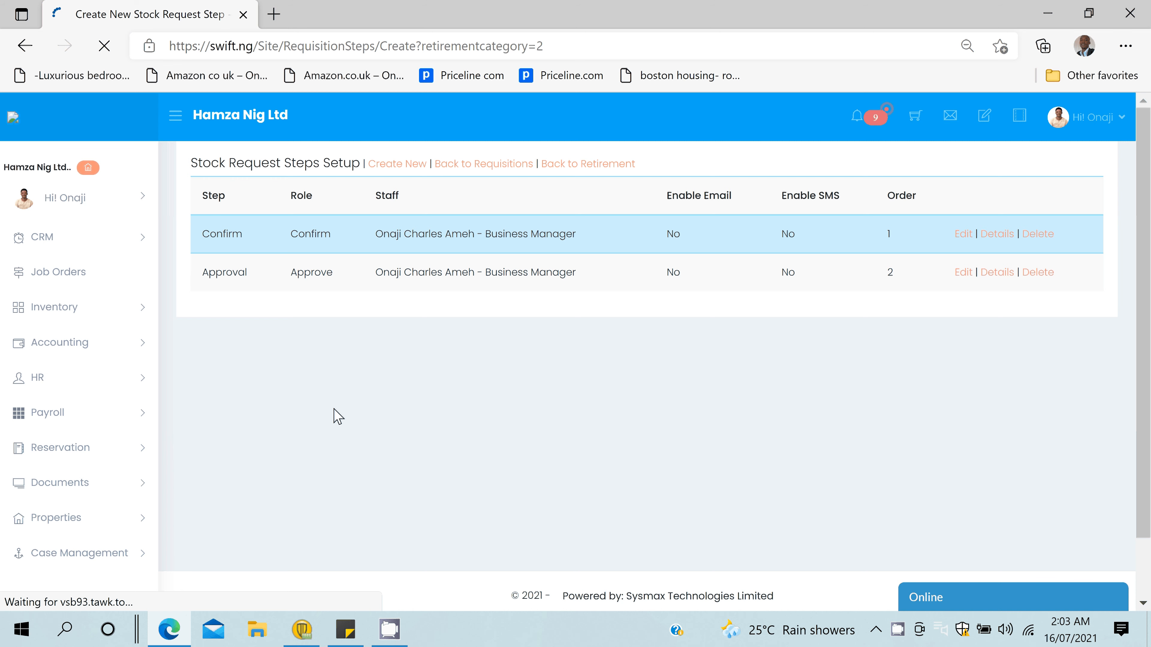
- Start another stock request step named Release Items with order 3
{"action": "left_click", "coordinate": [265, 219]}
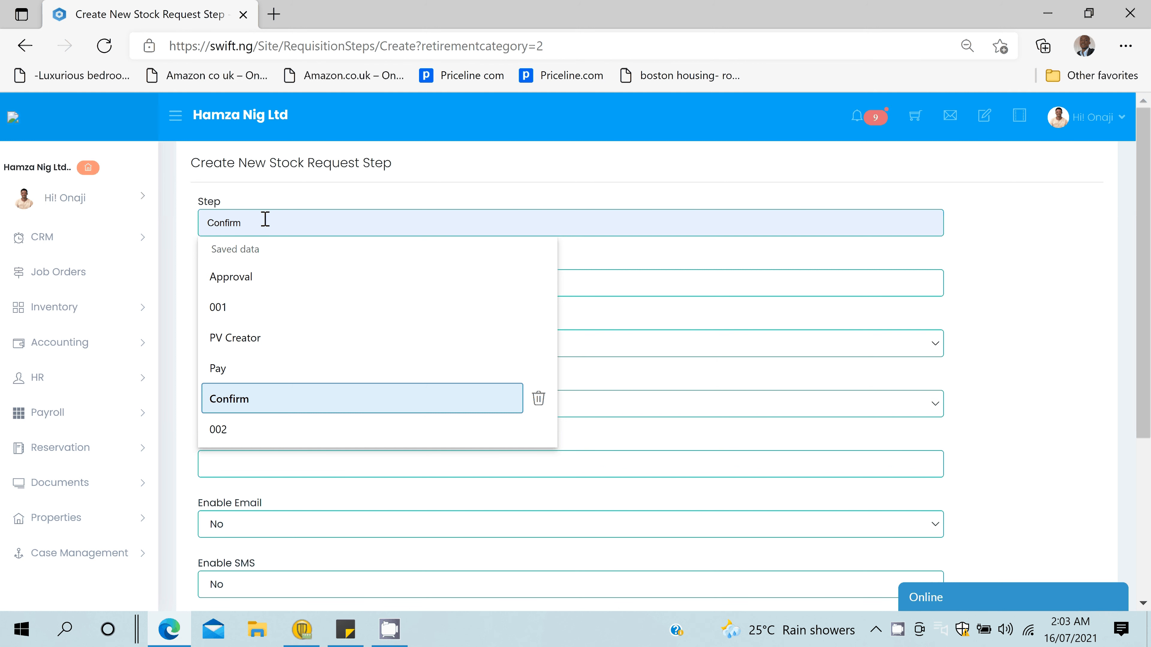
{"action": "type", "text": "Post "}
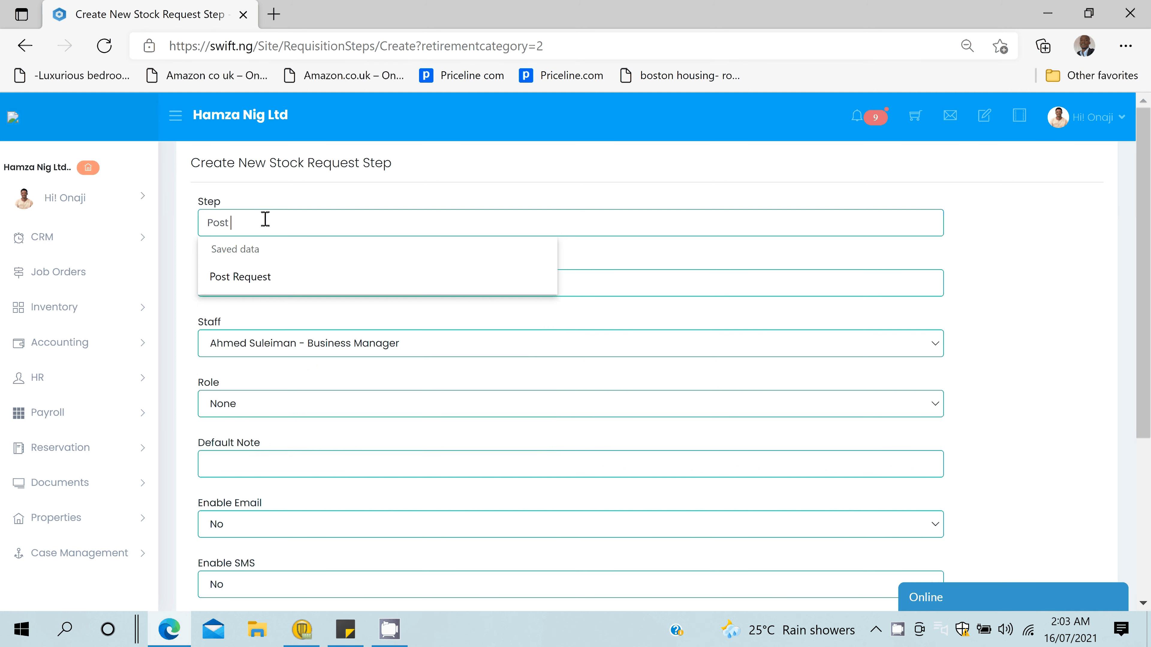
{"action": "type", "text": "Stock"}
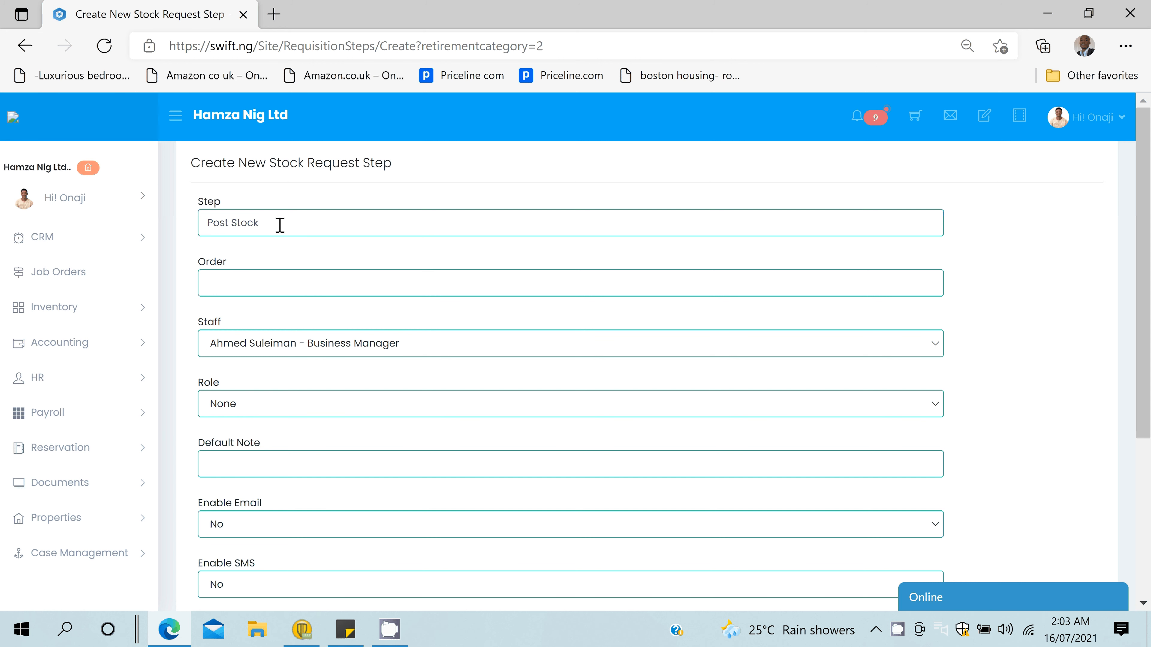
{"action": "key", "text": "ctrl+a"}
{"action": "type", "text": "Rele"}
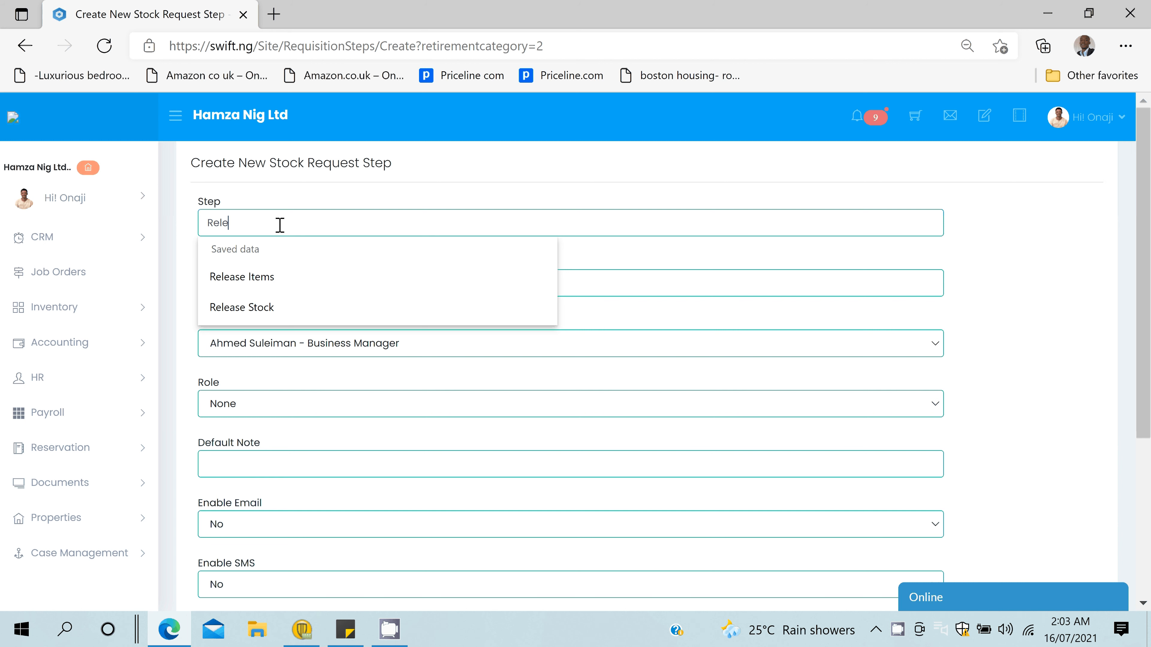
{"action": "type", "text": "ase It"}
{"action": "left_click", "coordinate": [273, 278]}
{"action": "left_click", "coordinate": [274, 282]}
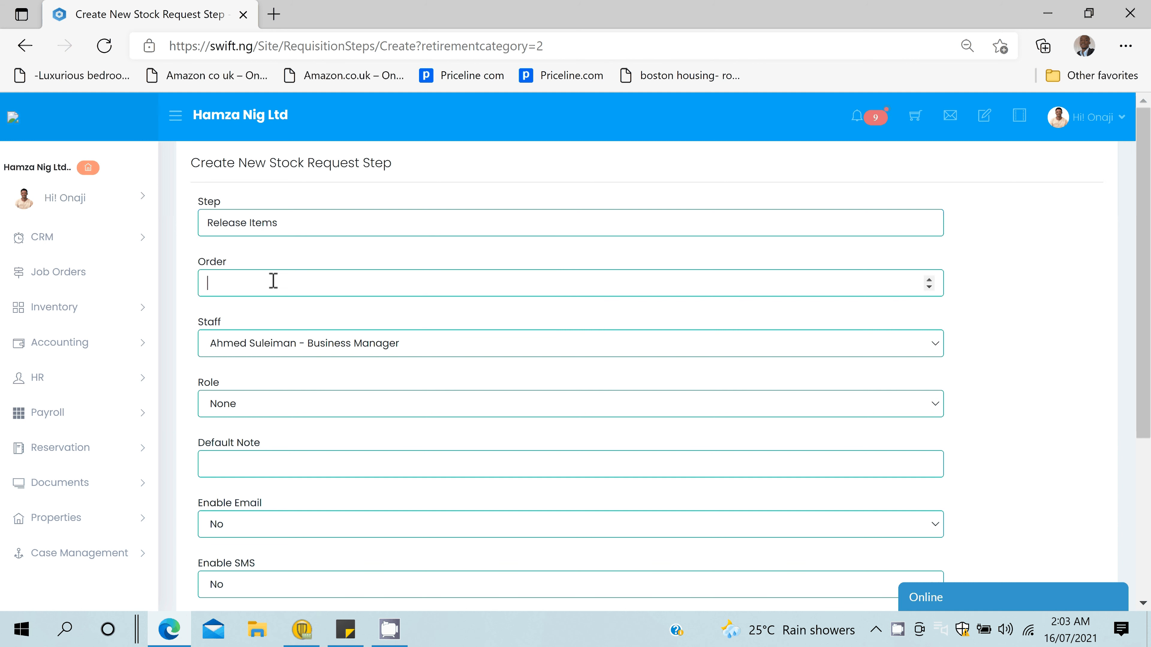
{"action": "type", "text": "3"}
- Assign the Release Items step to the second listed Business Manager and give it the role Post
{"action": "left_click", "coordinate": [330, 348]}
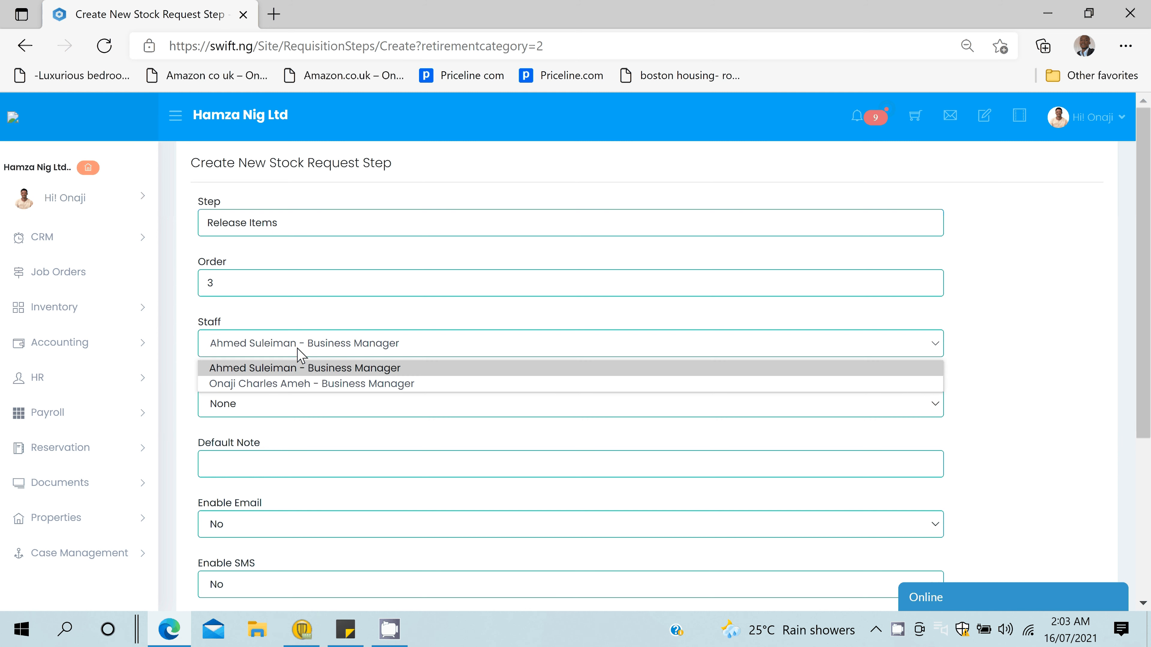
{"action": "left_click", "coordinate": [276, 384]}
{"action": "left_click", "coordinate": [254, 403]}
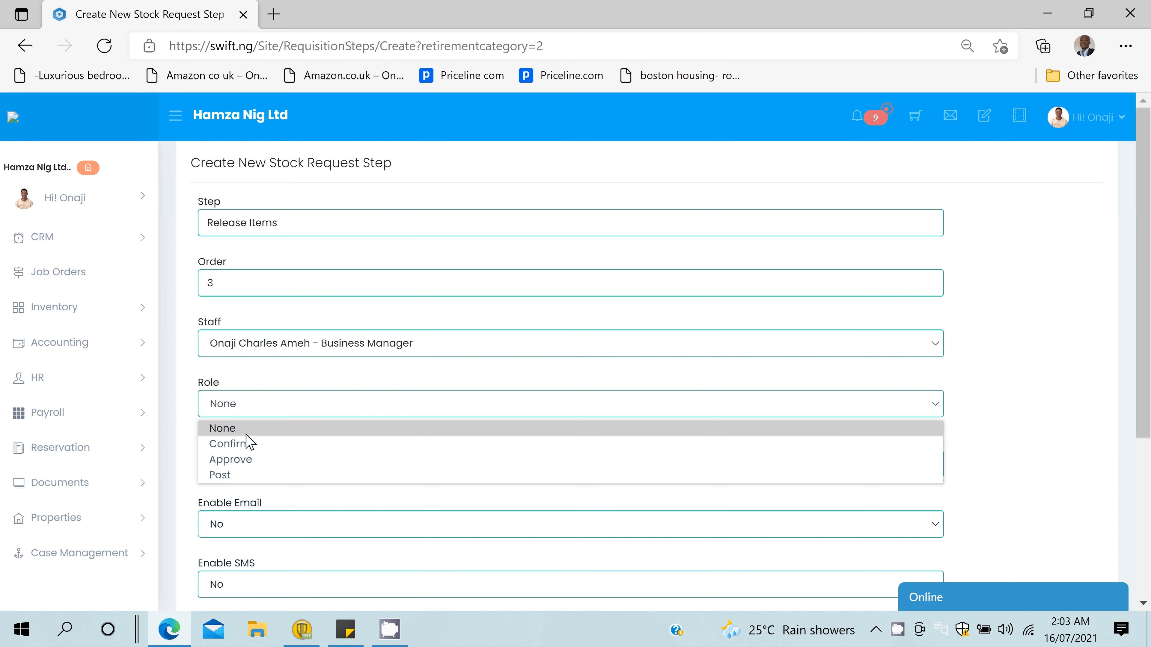
{"action": "left_click", "coordinate": [235, 474]}
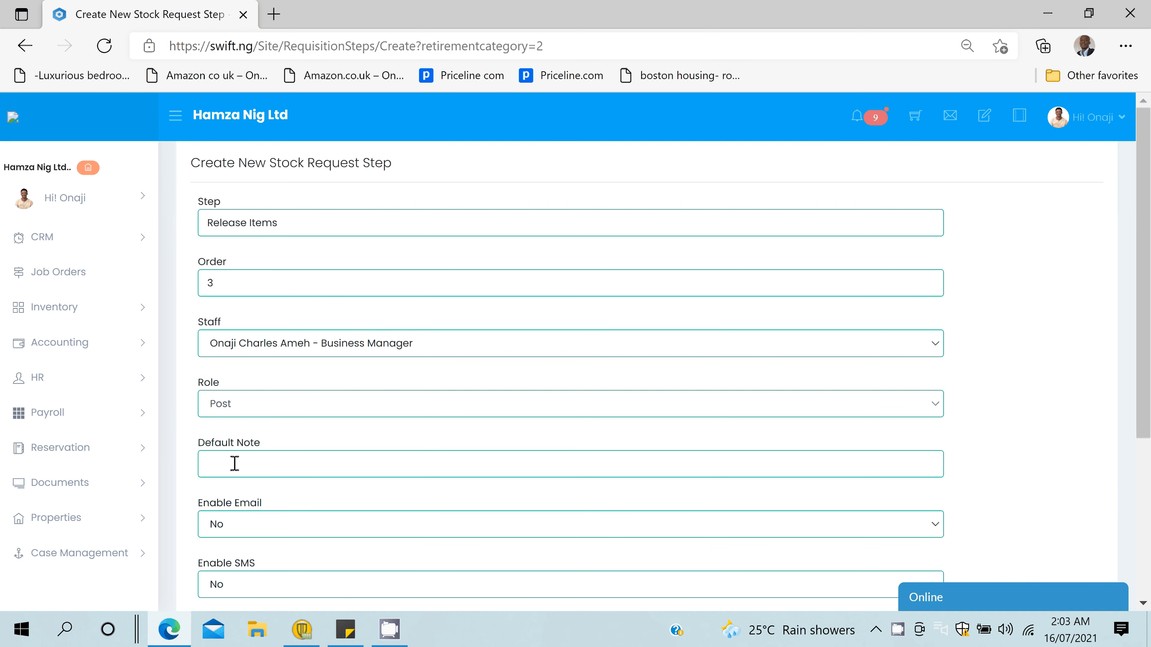
- Set the Release Items step's default note to "Items released"
{"action": "left_click", "coordinate": [235, 463]}
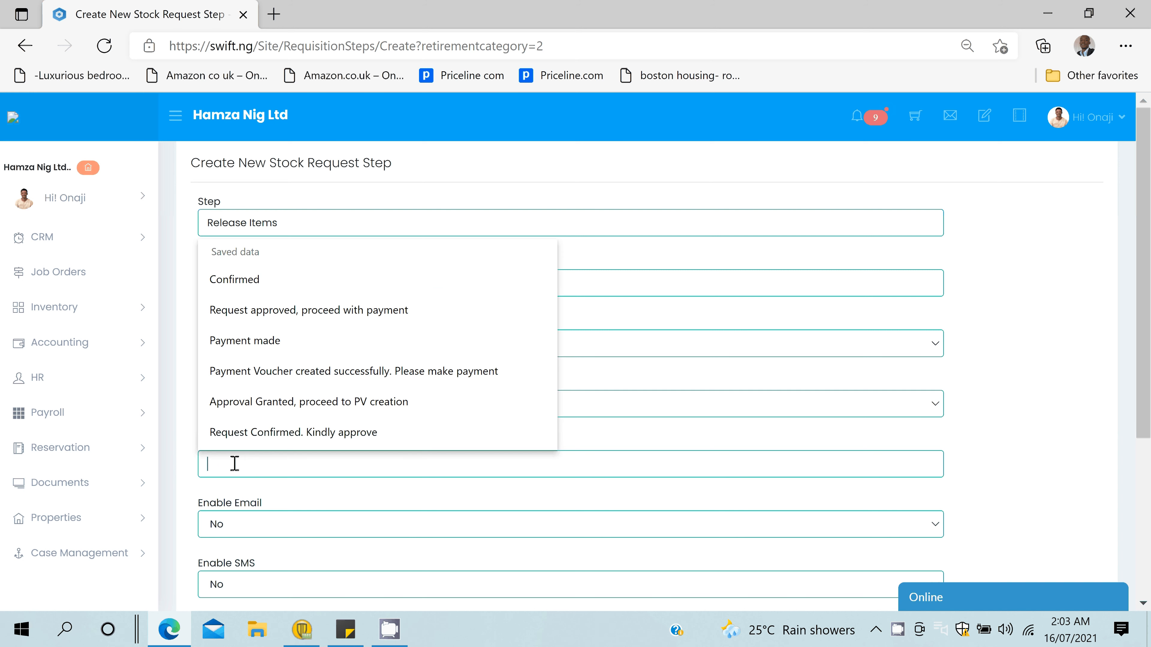
{"action": "type", "text": "Pos"}
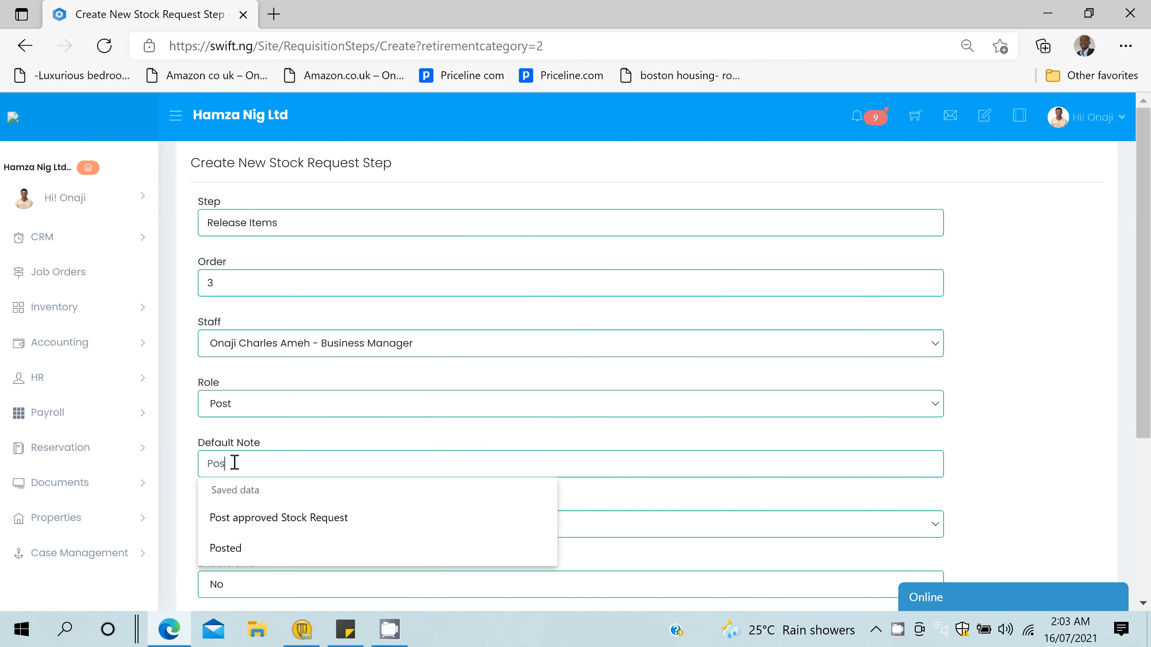
{"action": "type", "text": "td"}
{"action": "double_click", "coordinate": [235, 463]}
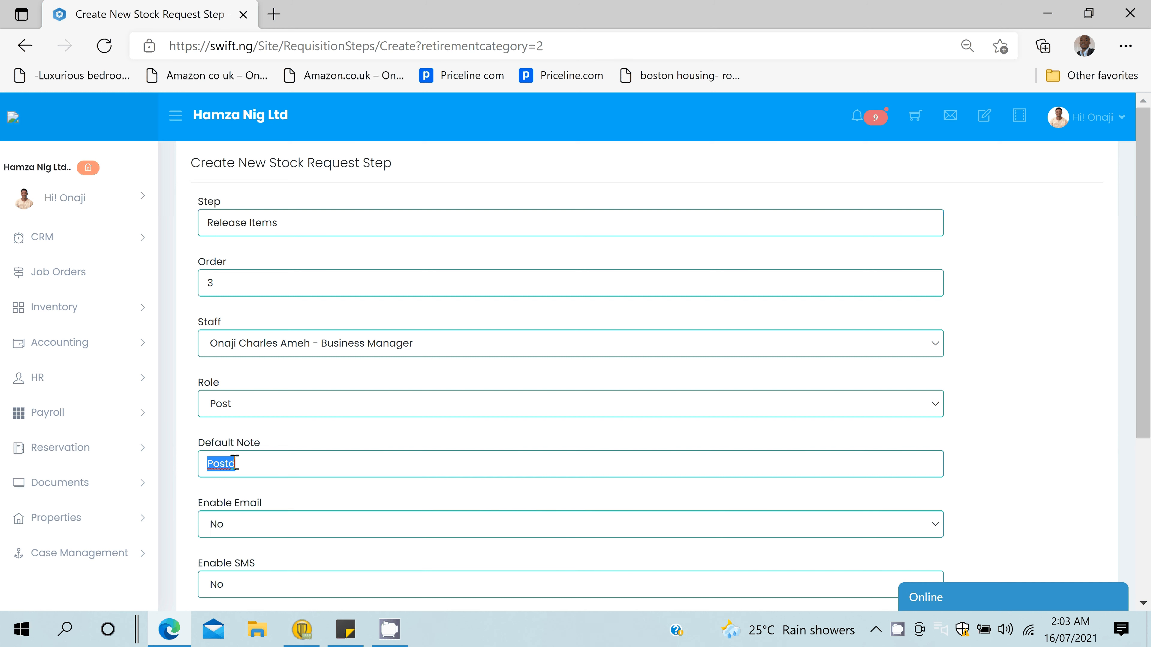
{"action": "type", "text": "Items"}
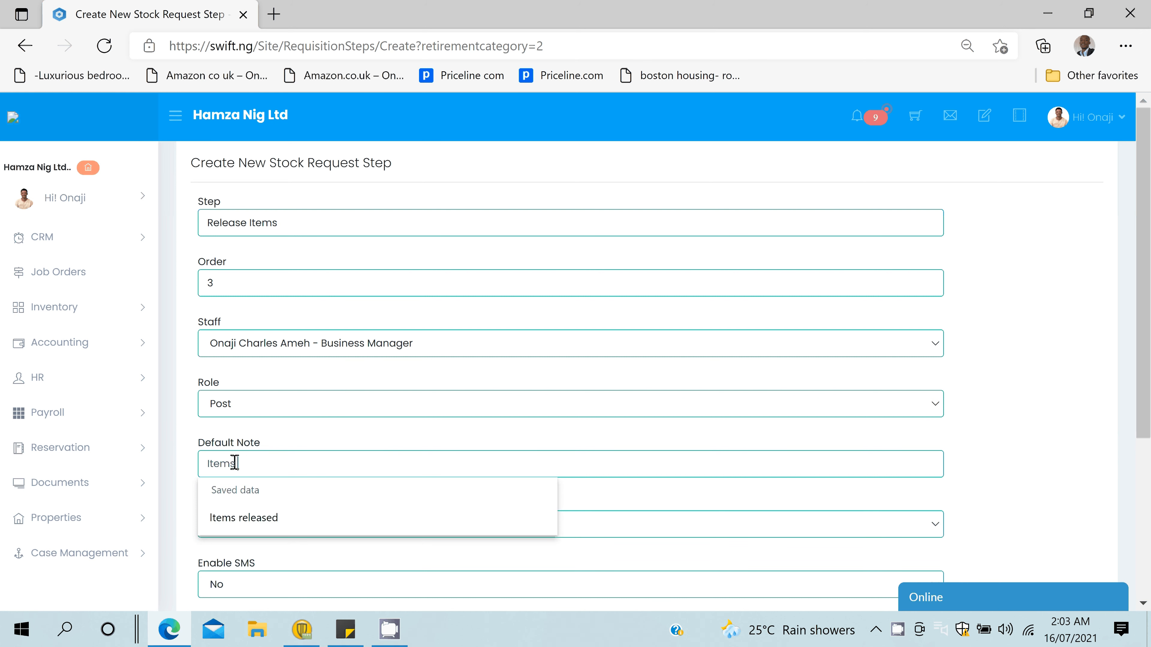
{"action": "left_click", "coordinate": [238, 522]}
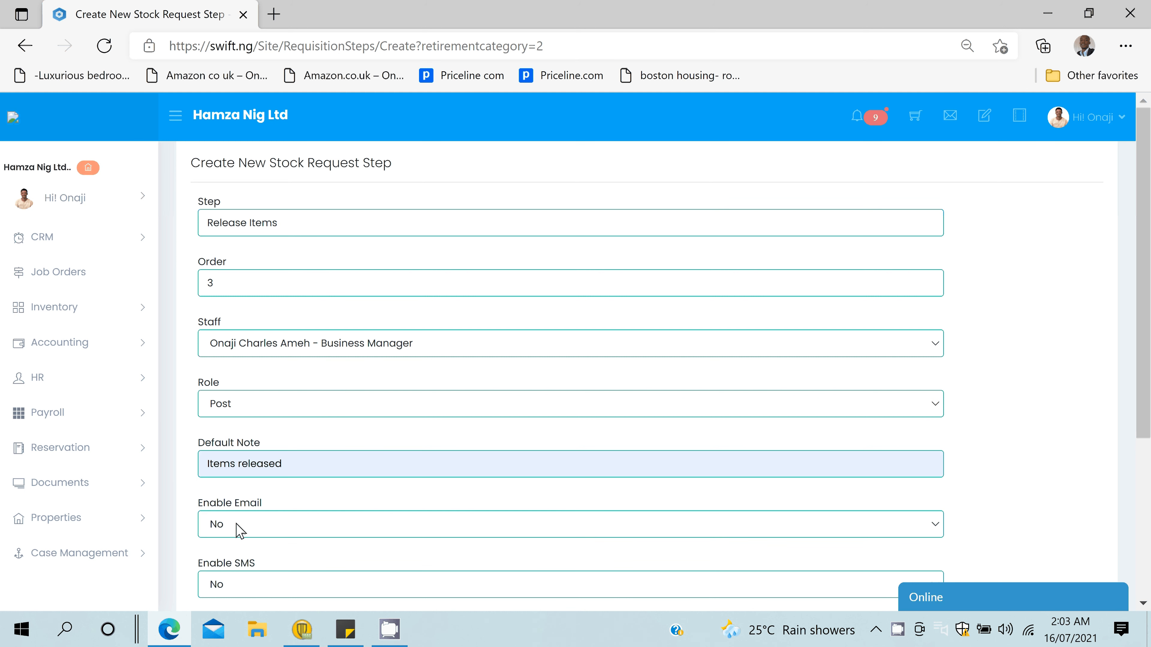
- Set the message to "Do release the approved Items. . Hamza Nig Ltd" and create the Release Items step
{"action": "scroll", "coordinate": [249, 521], "scroll_direction": "down", "scroll_amount": 5}
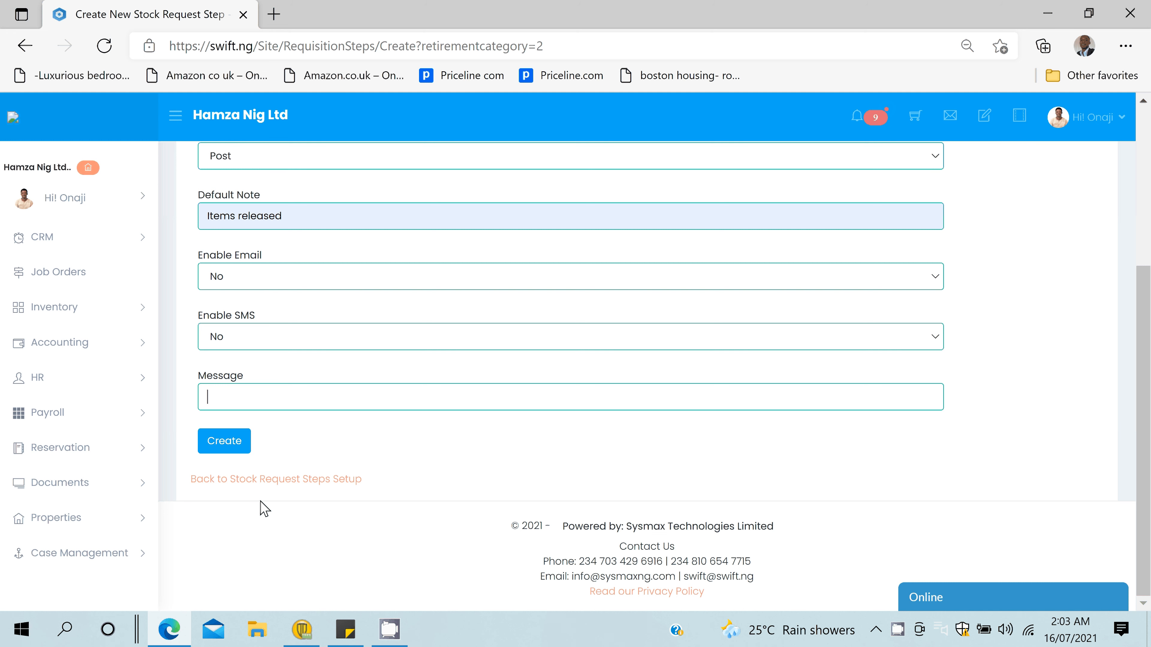
{"action": "type", "text": "D"}
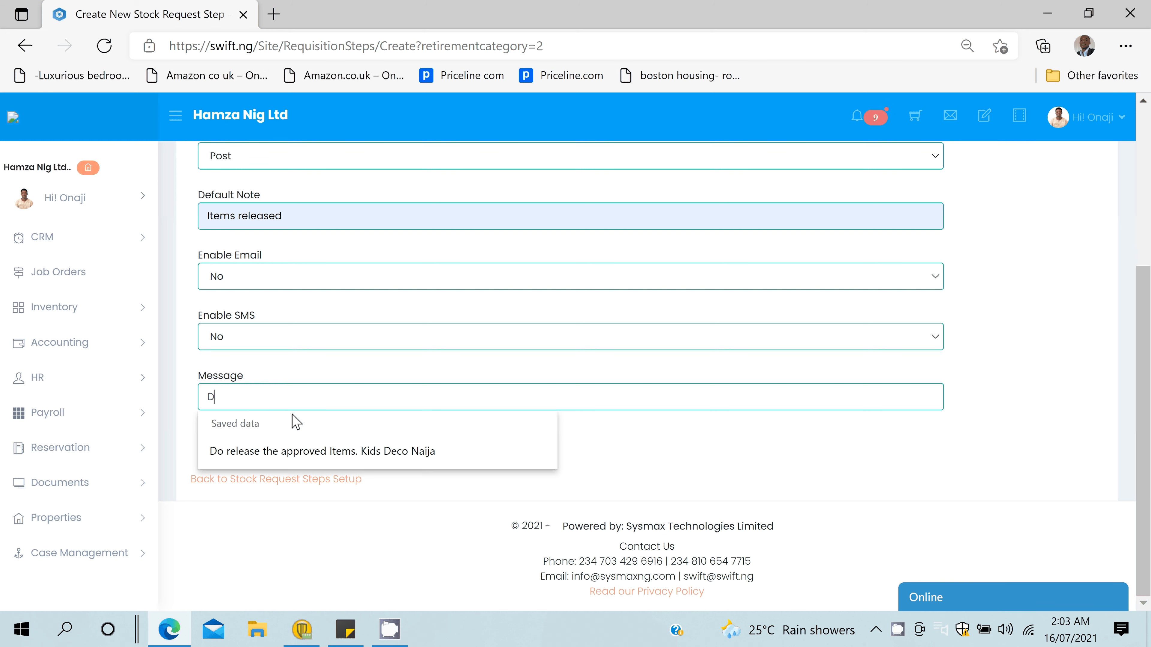
{"action": "type", "text": "o release"}
{"action": "key", "text": "Down"}
{"action": "key", "text": "Return"}
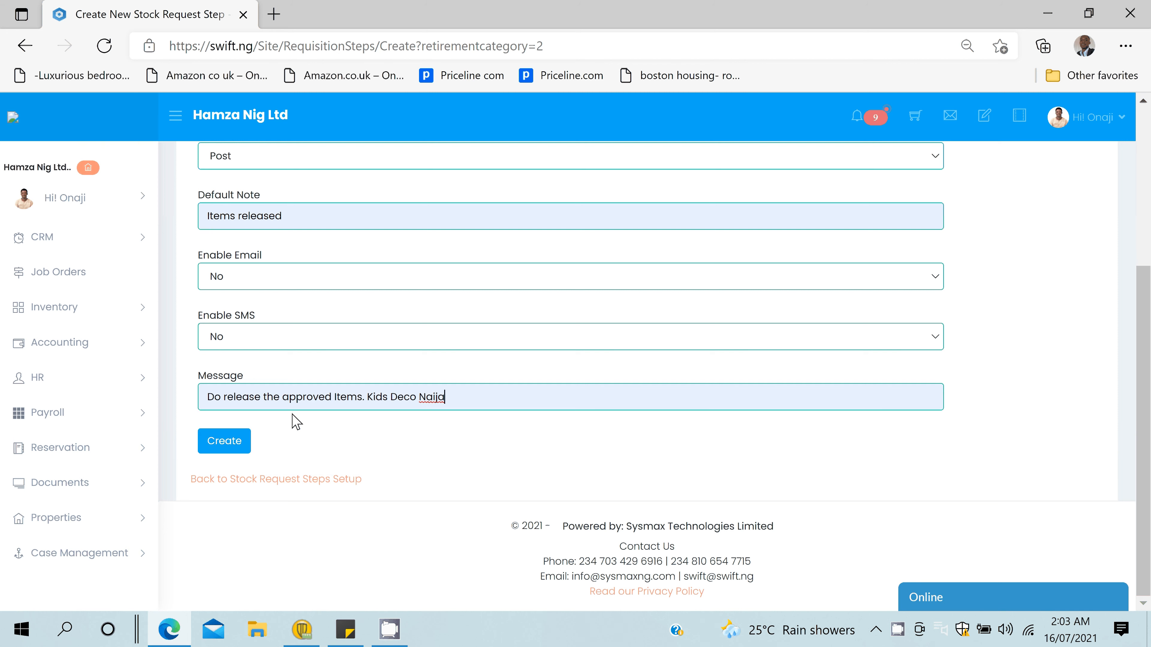
{"action": "key", "text": "ctrl+shift+Left"}
{"action": "key", "text": "ctrl+shift+Left"}
{"action": "key", "text": "ctrl+shift+Left"}
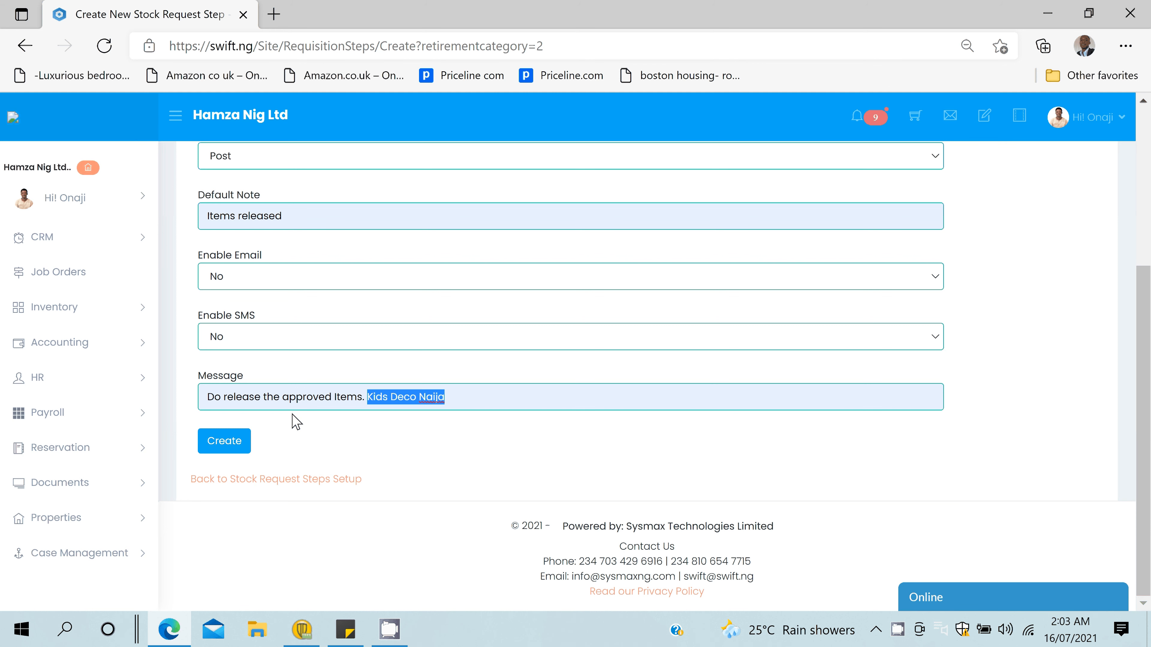
{"action": "type", "text": ". Hamza Nig Ltd"}
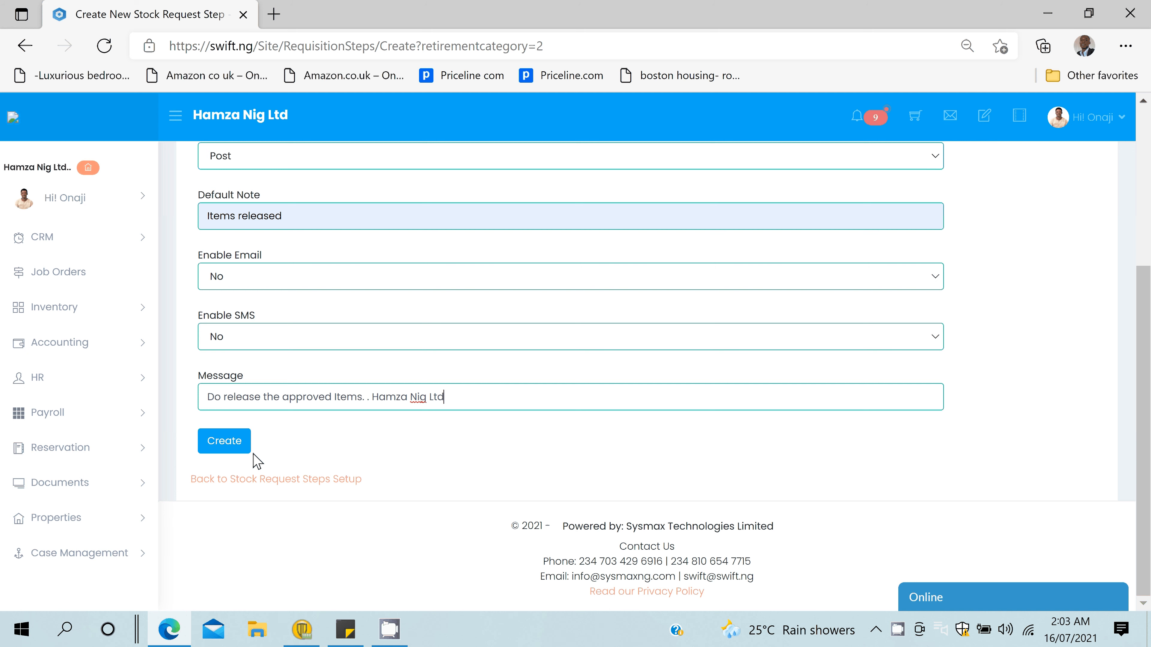
{"action": "left_click", "coordinate": [248, 450]}
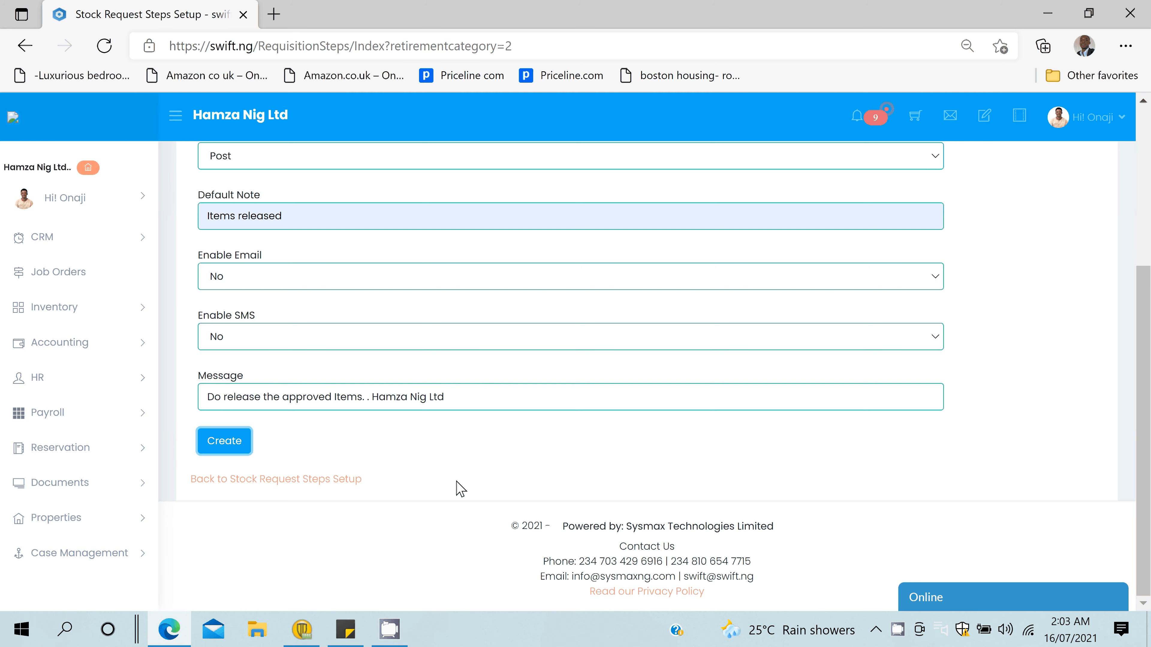